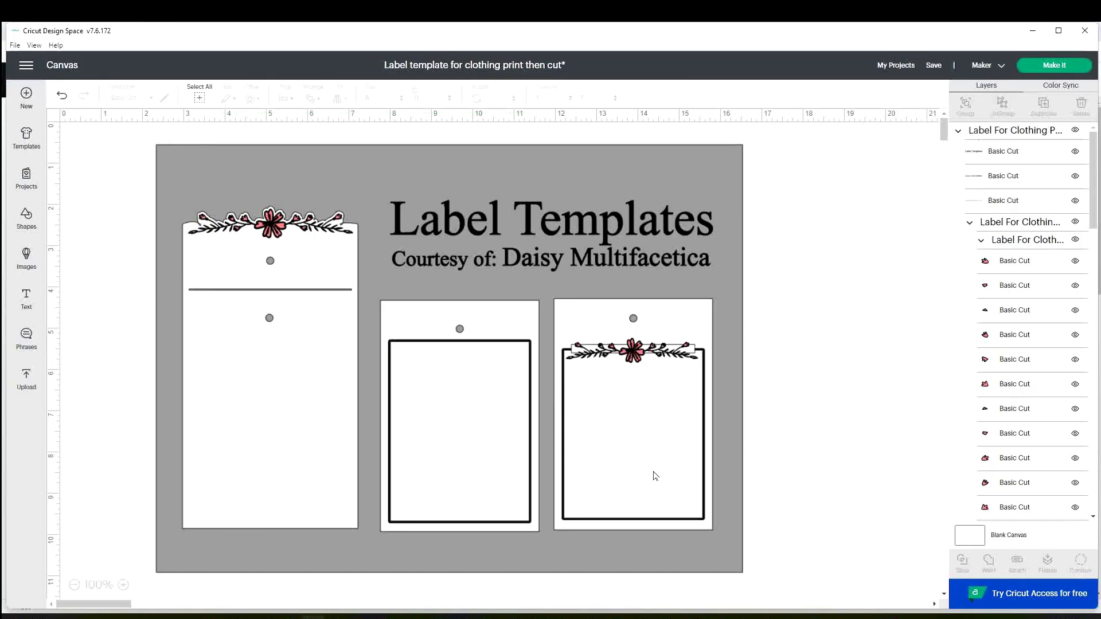
Delete the existing grouped Label Templates design from the canvas
left_click(492, 278)
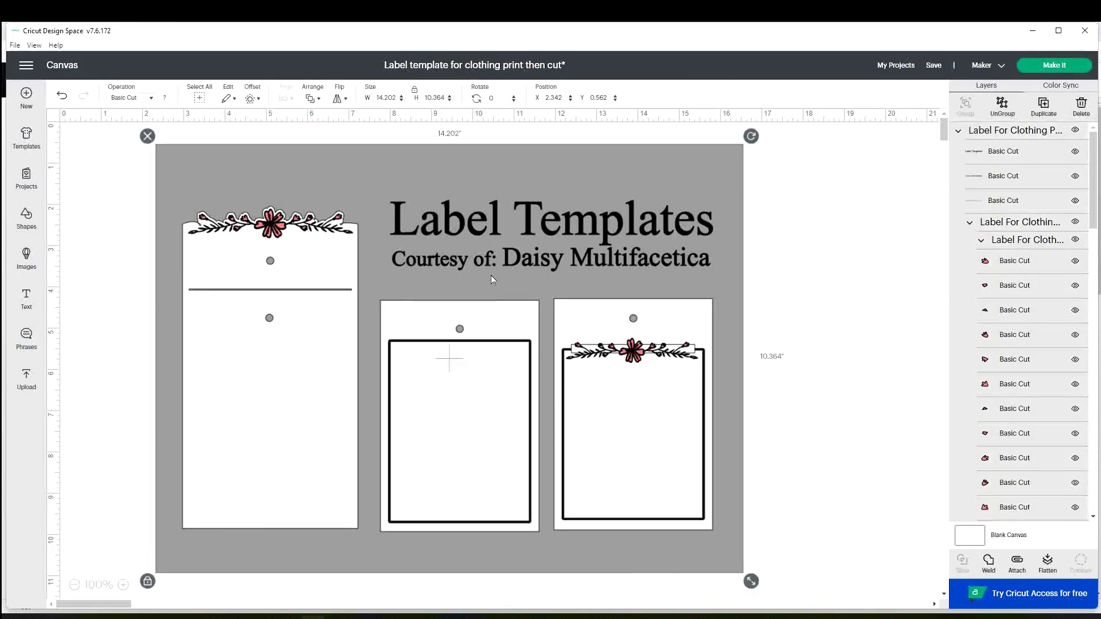
key("Delete")
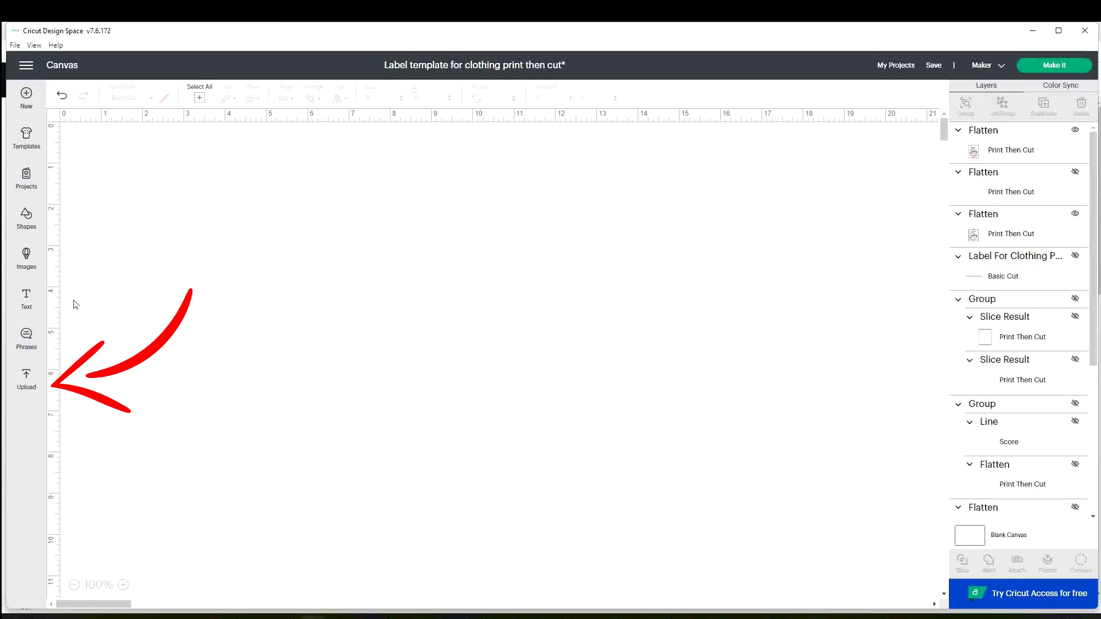
Upload the image file "Label for Clothing Print then Cut Cricut by Daisy Multifacetica 1" and add it to the canvas
left_click(26, 379)
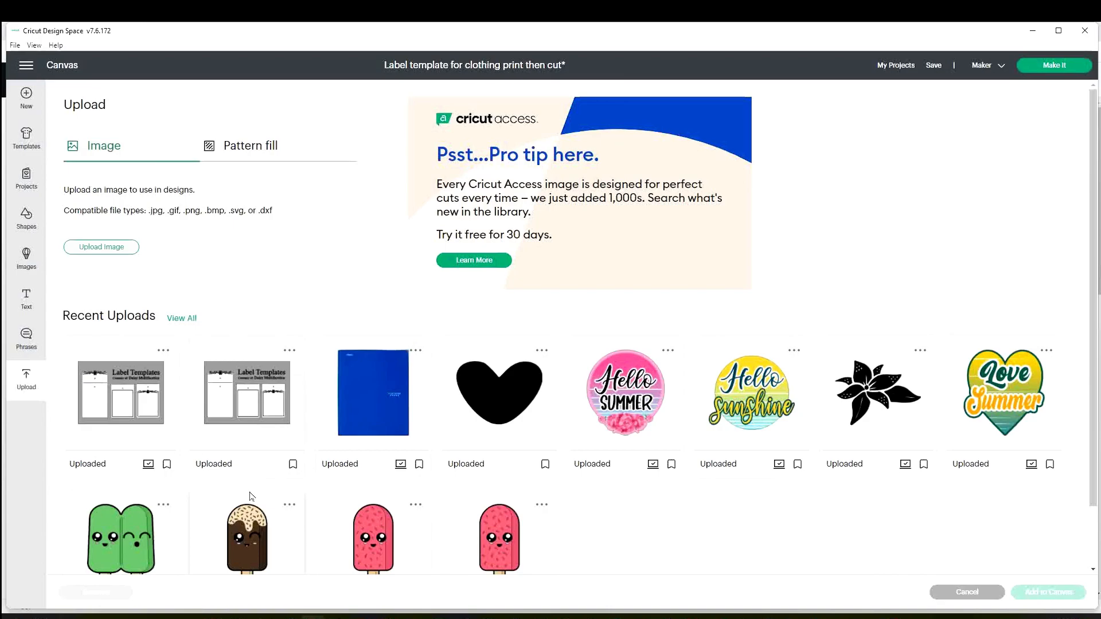
left_click(99, 250)
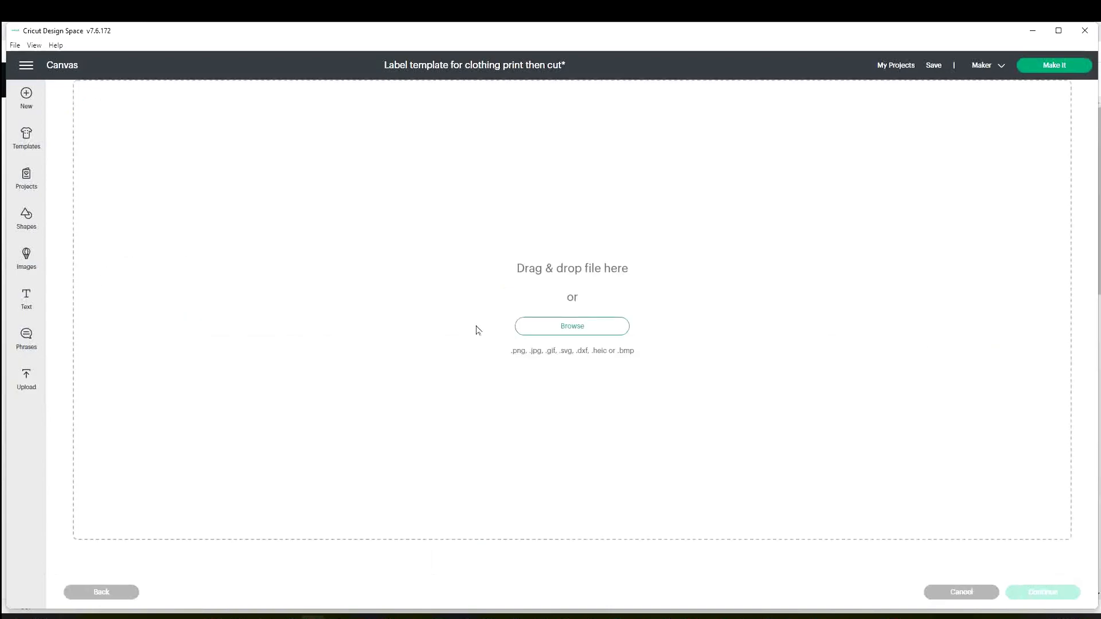
left_click(568, 329)
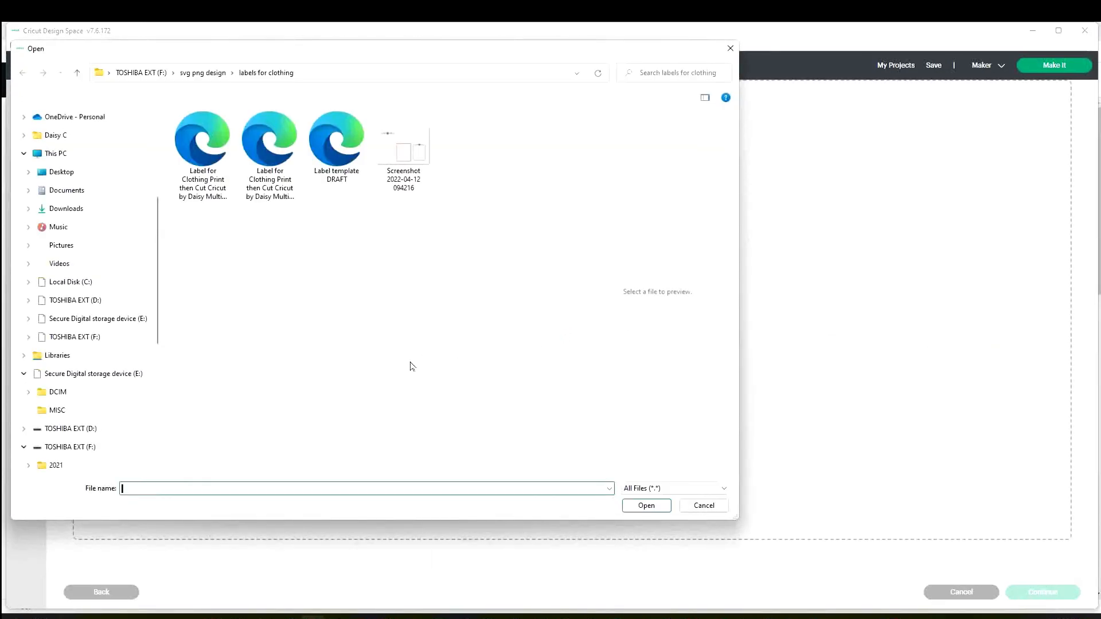
left_click(199, 164)
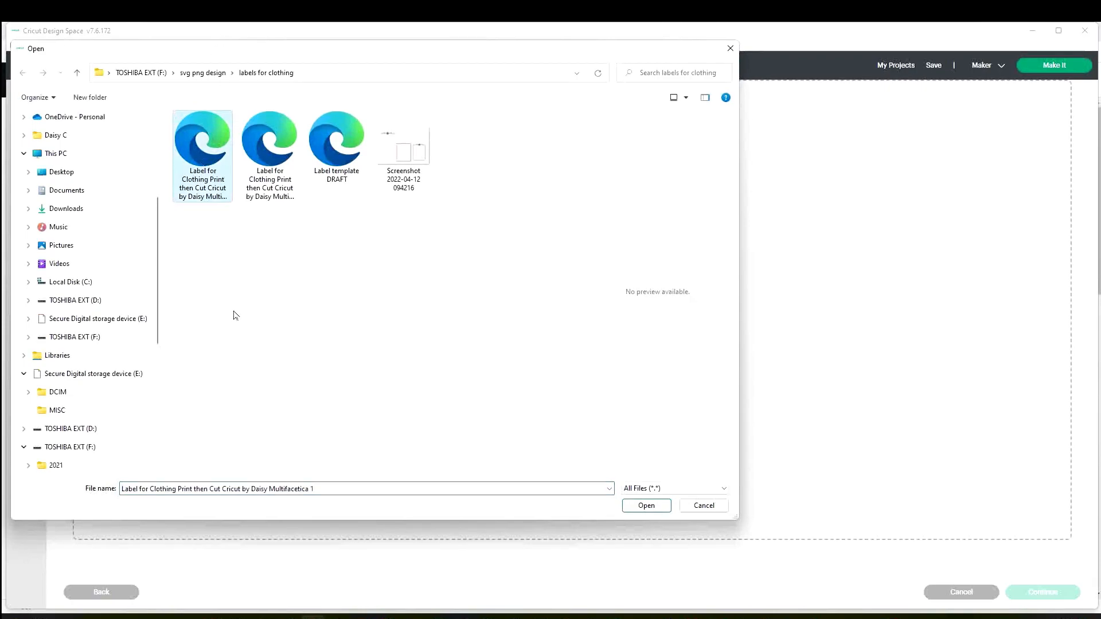
left_click(649, 505)
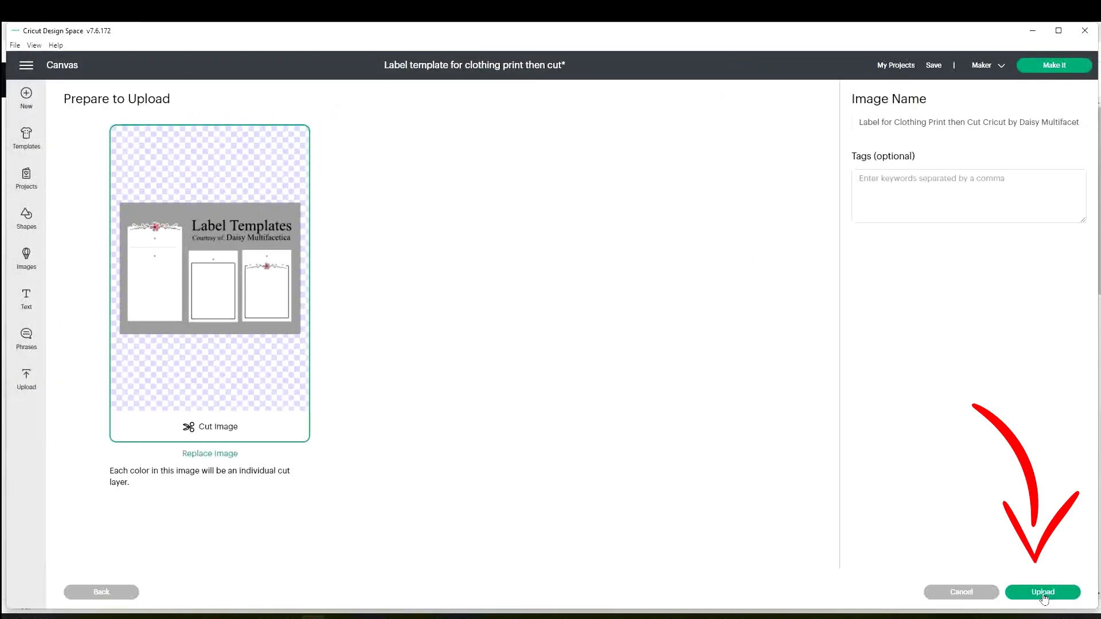
left_click(1043, 594)
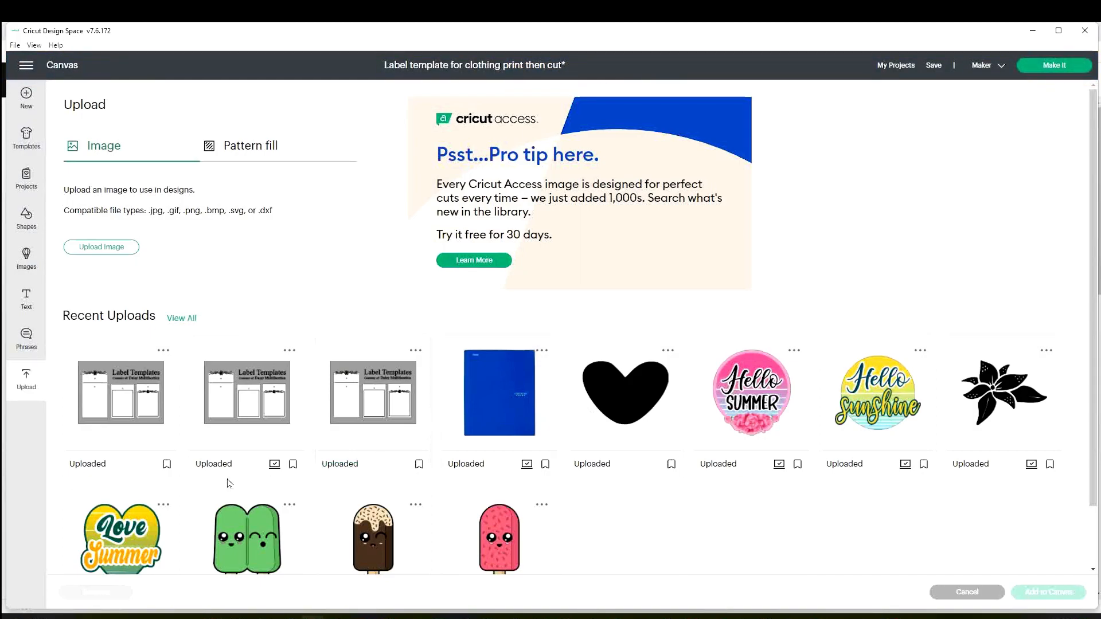
left_click(141, 425)
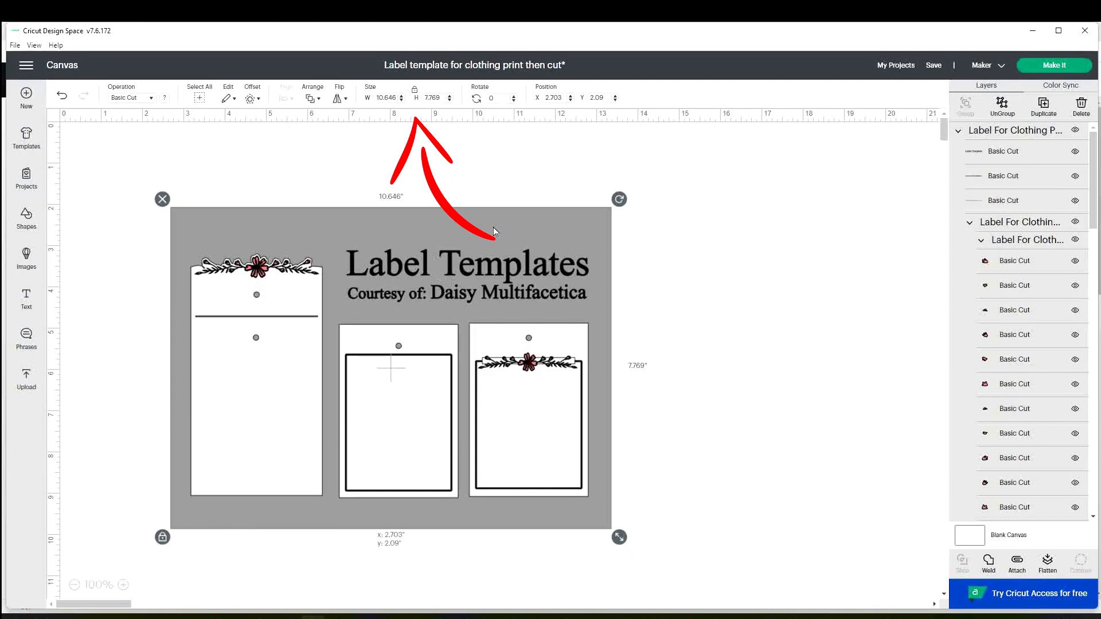
Resize the label template group to 9.25 inches wide with locked proportions and shift it slightly up on the canvas
left_click_drag(493, 227, 452, 249)
left_click(377, 98)
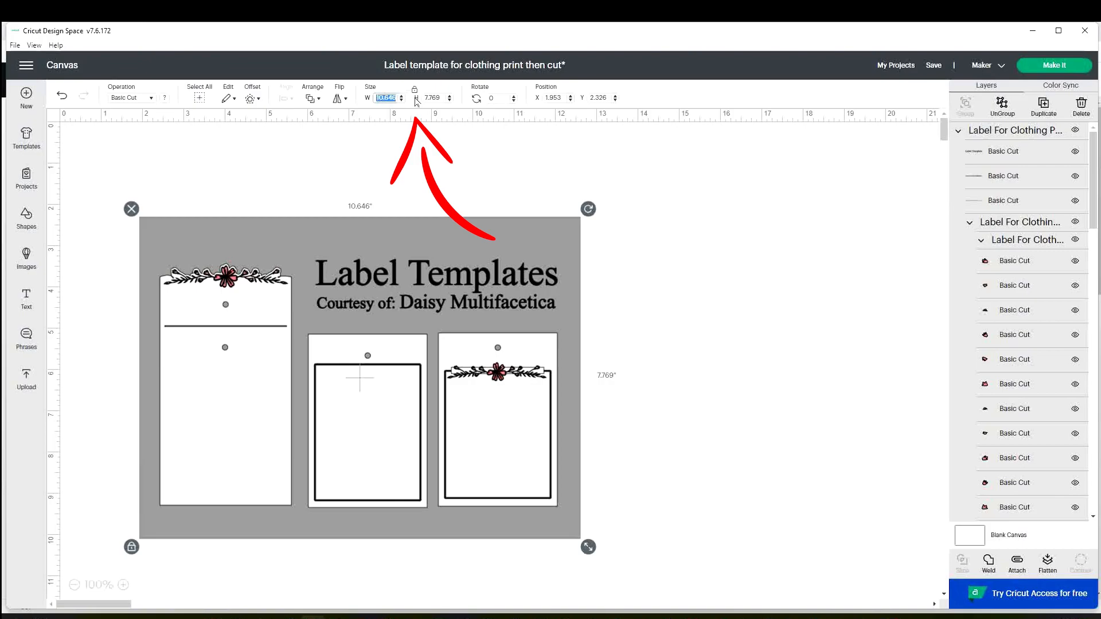
type("9.25")
left_click(434, 98)
left_click(584, 175)
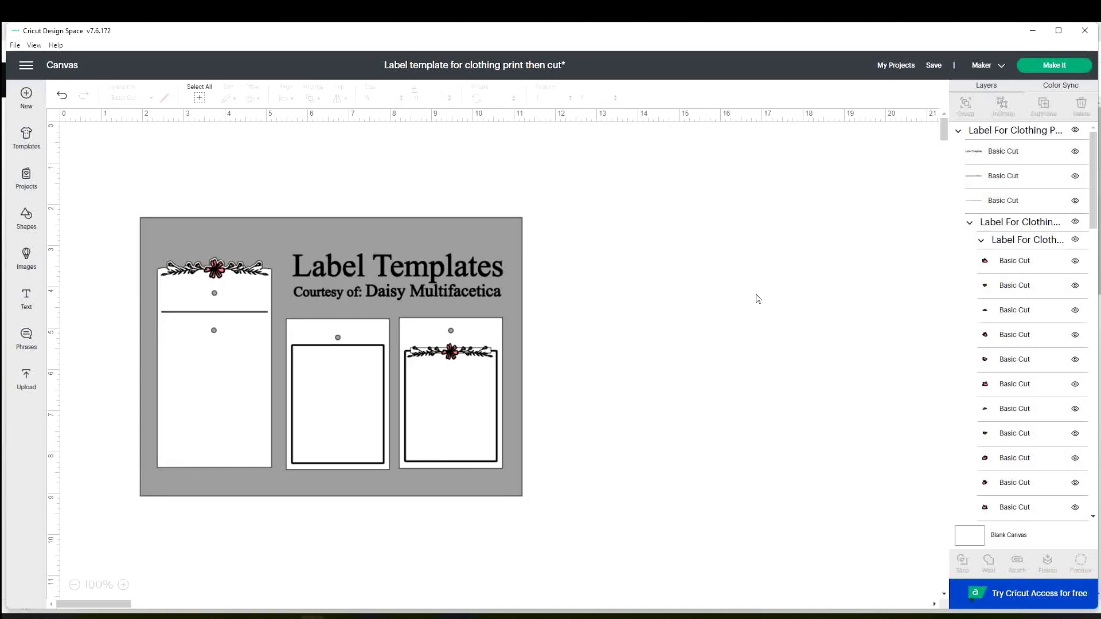
left_click_drag(486, 496, 492, 475)
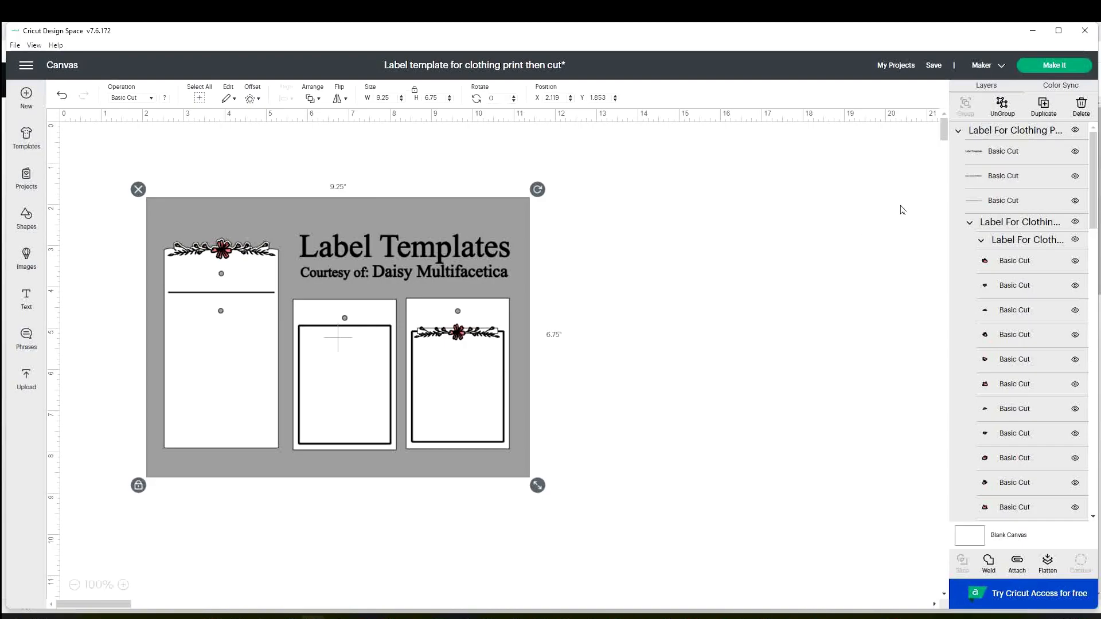
Ungroup the template and delete the "Label Templates" title and the "Courtesy of" text line
left_click(1000, 118)
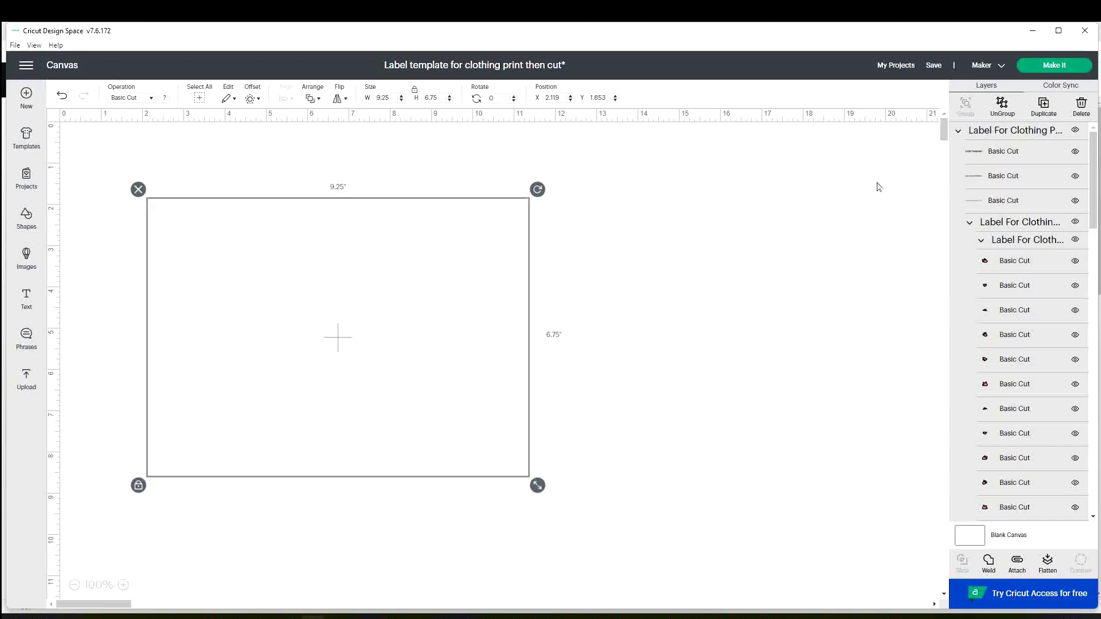
left_click(496, 246)
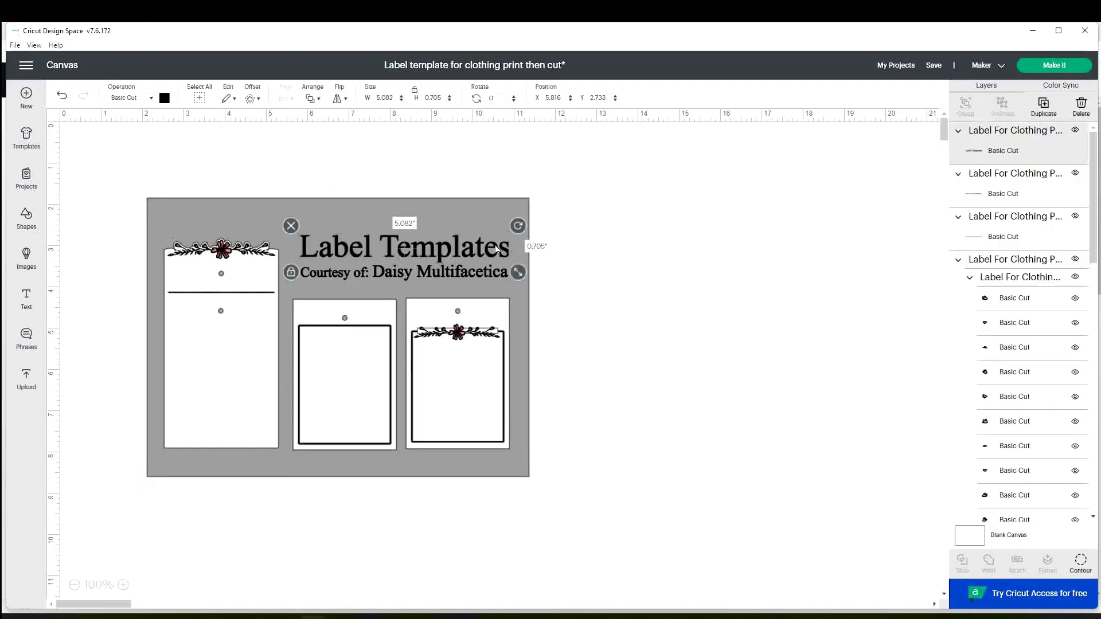
key("Delete")
left_click(415, 272)
key("Delete")
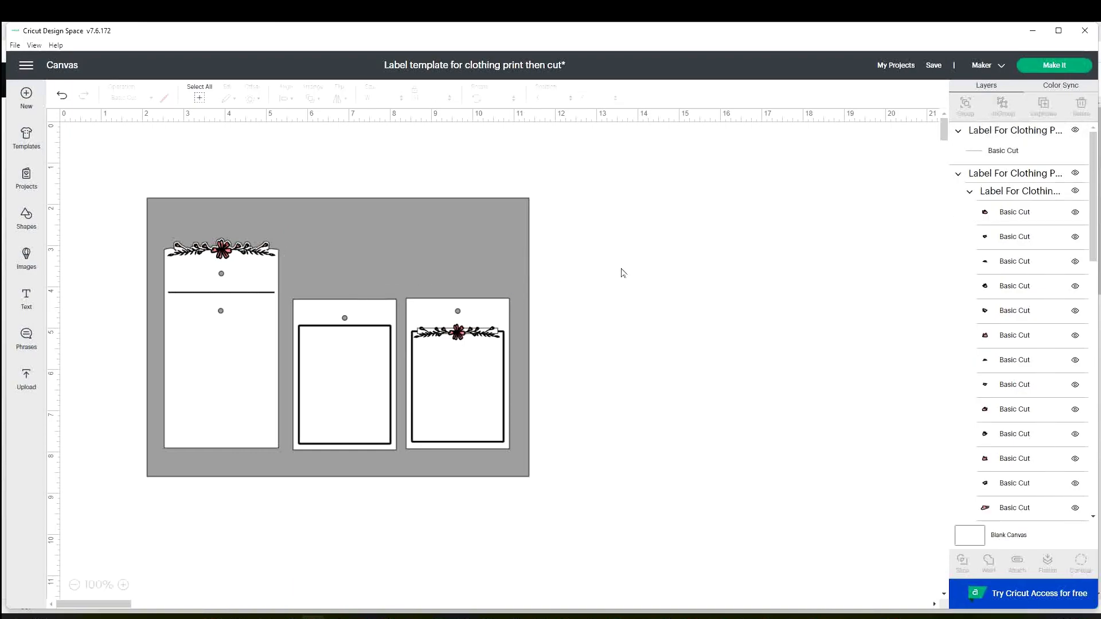
Move the grey background rectangle down and to the right, clear of the three labels
left_click_drag(476, 226, 731, 519)
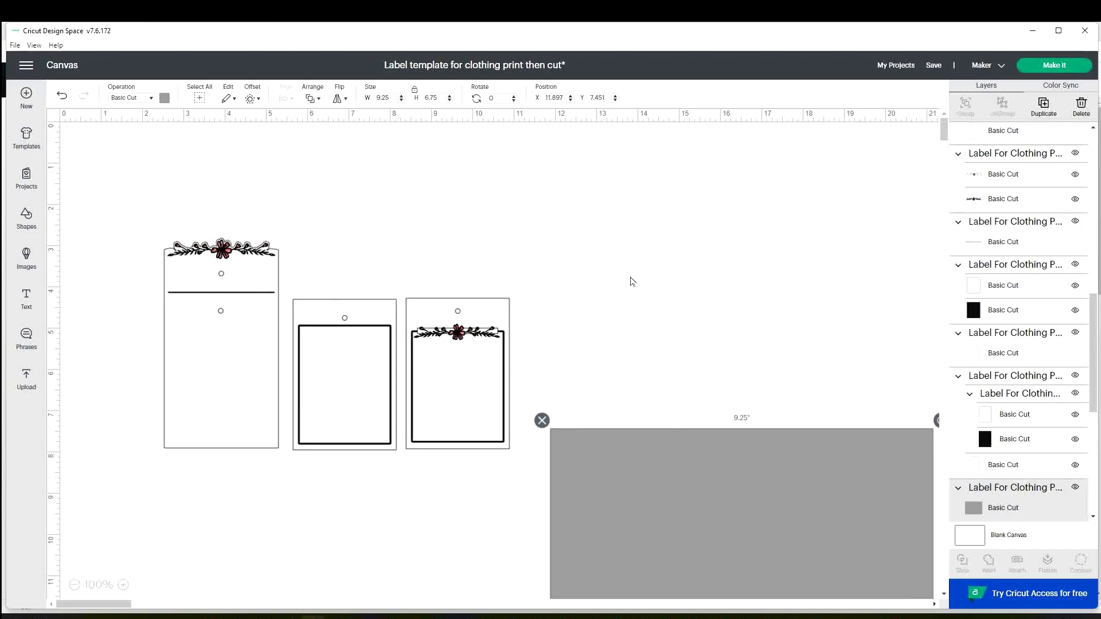
left_click(245, 348)
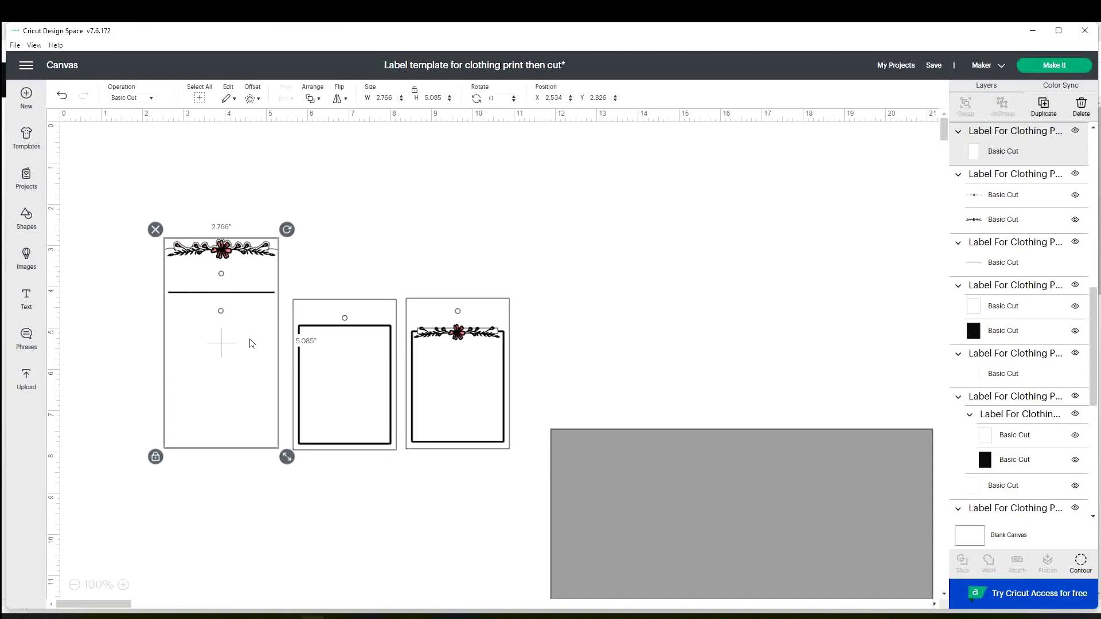
left_click(344, 216)
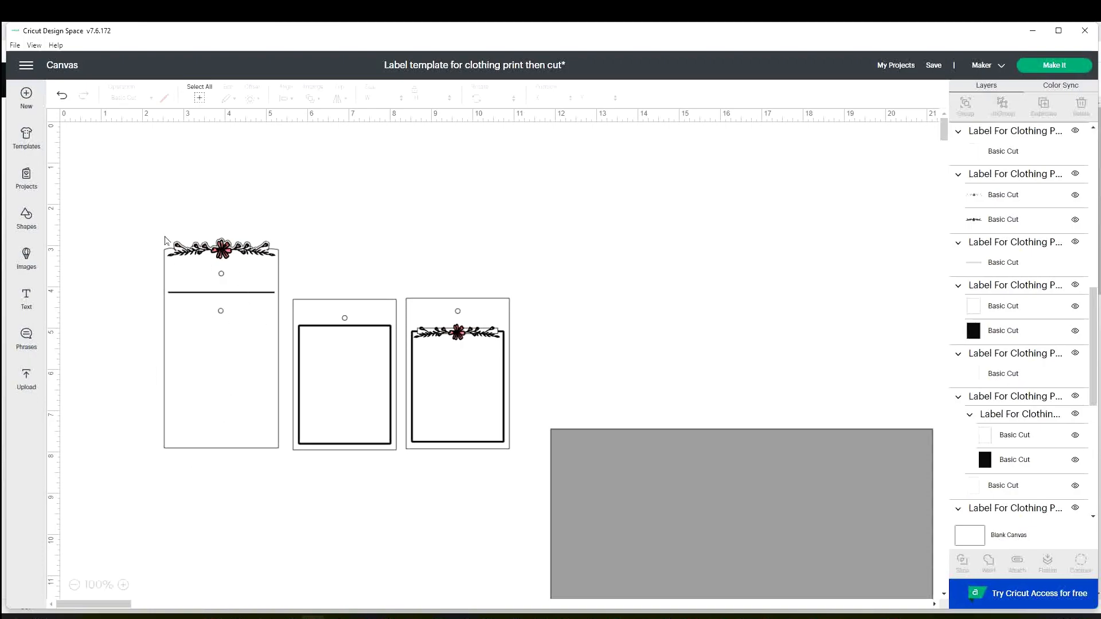
Flatten the large label with its floral border into one Print Then Cut layer and send it to the back
left_click_drag(140, 212, 322, 281)
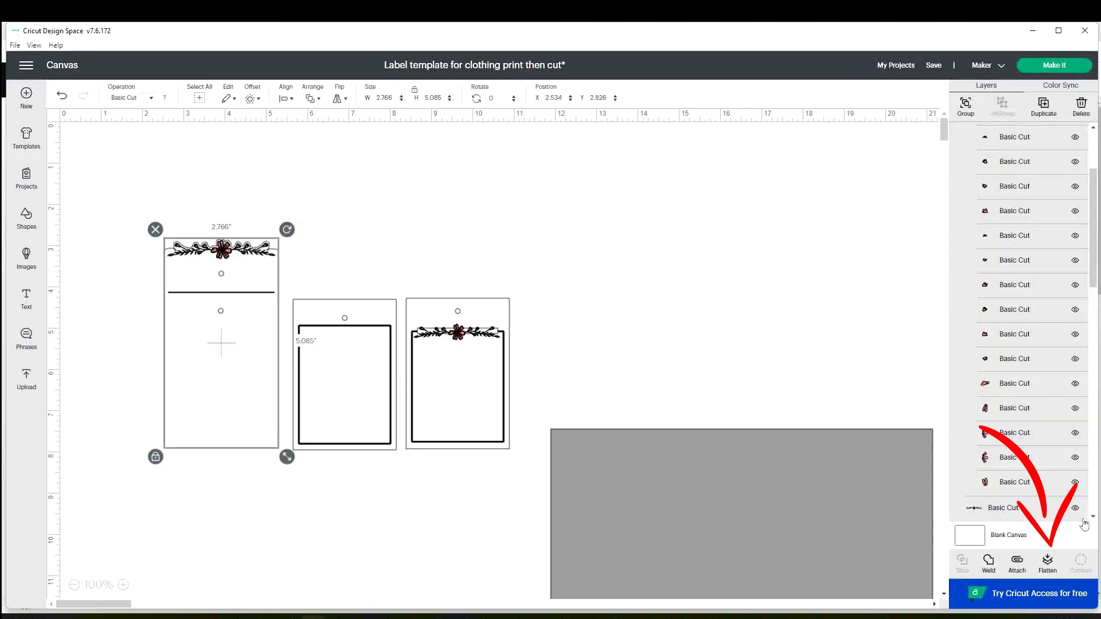
left_click(1047, 567)
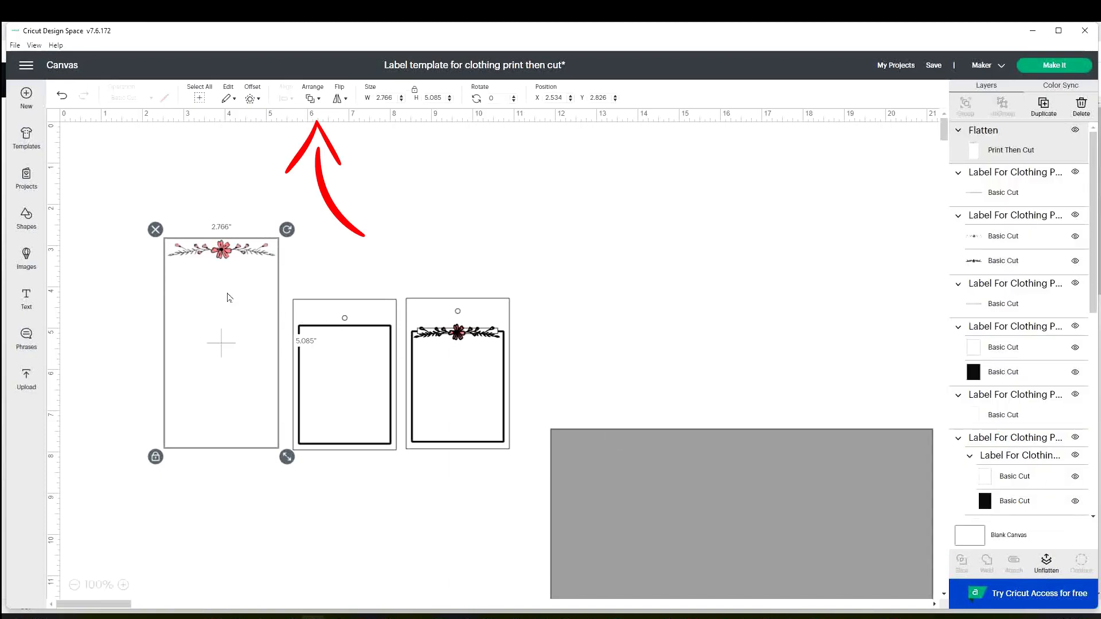
left_click(312, 100)
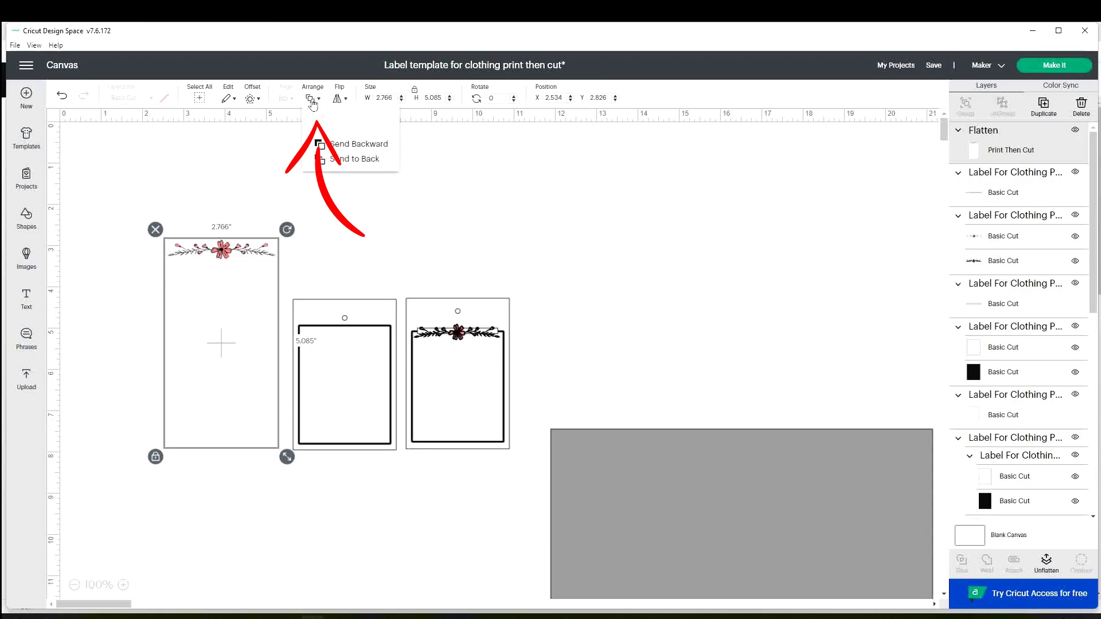
left_click(344, 160)
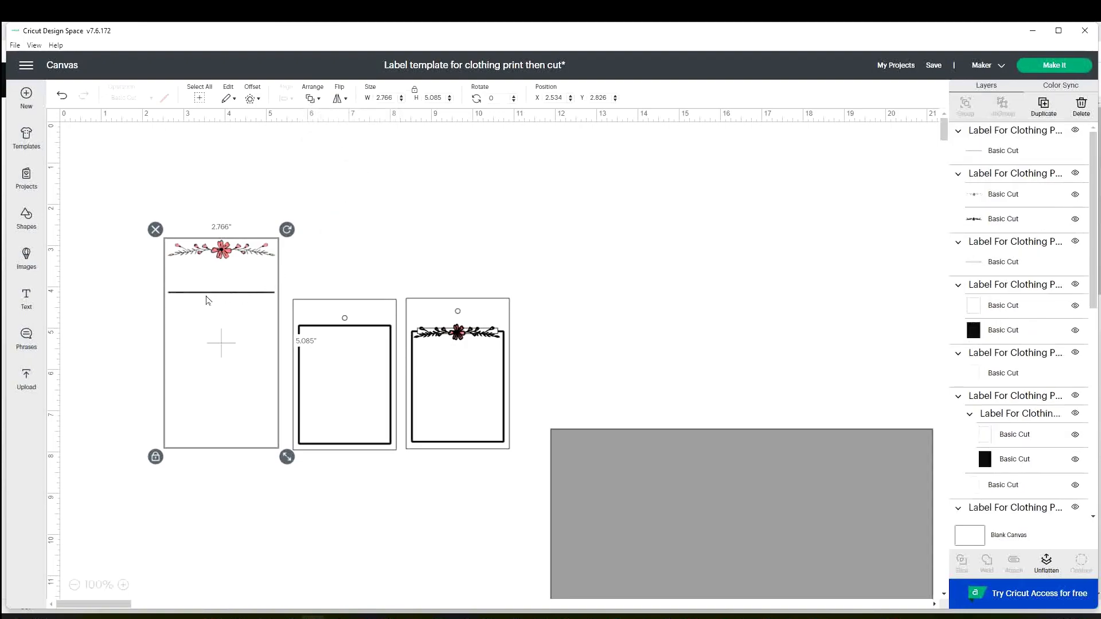
Insert a score line, rotate it 90 degrees, and place it over the large label's horizontal fold line
left_click(28, 225)
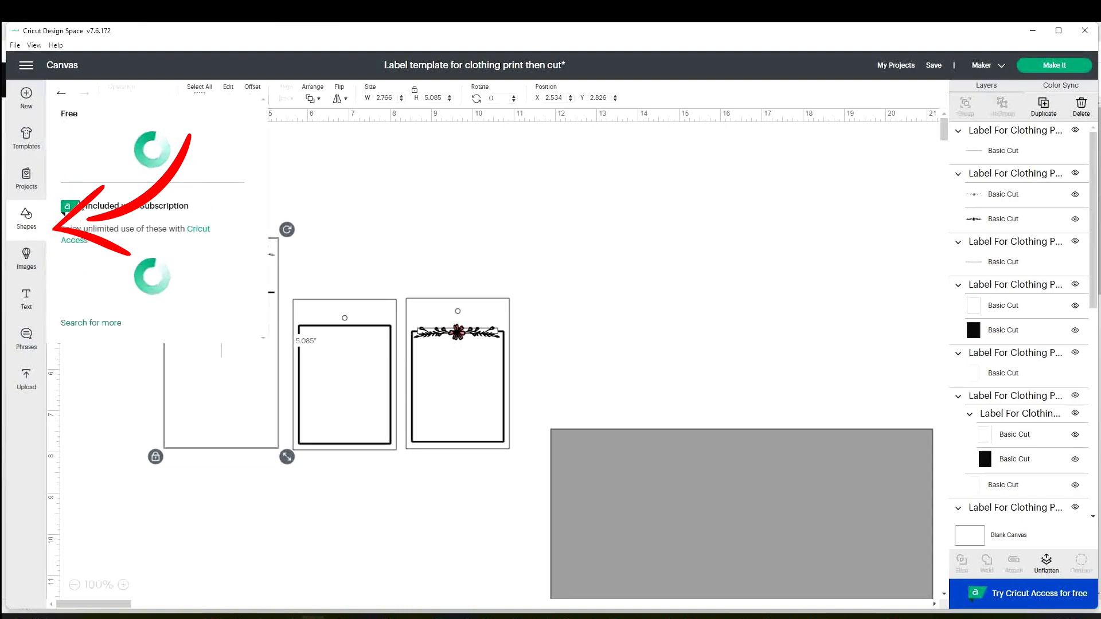
left_click(81, 164)
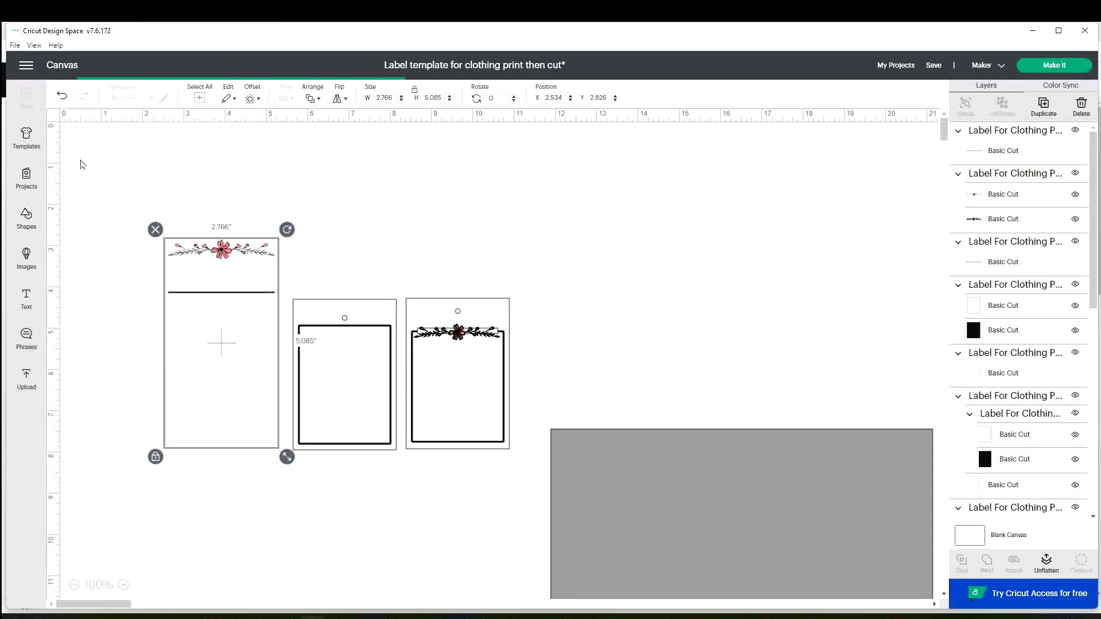
left_click_drag(107, 202, 116, 240)
left_click_drag(497, 98, 393, 102)
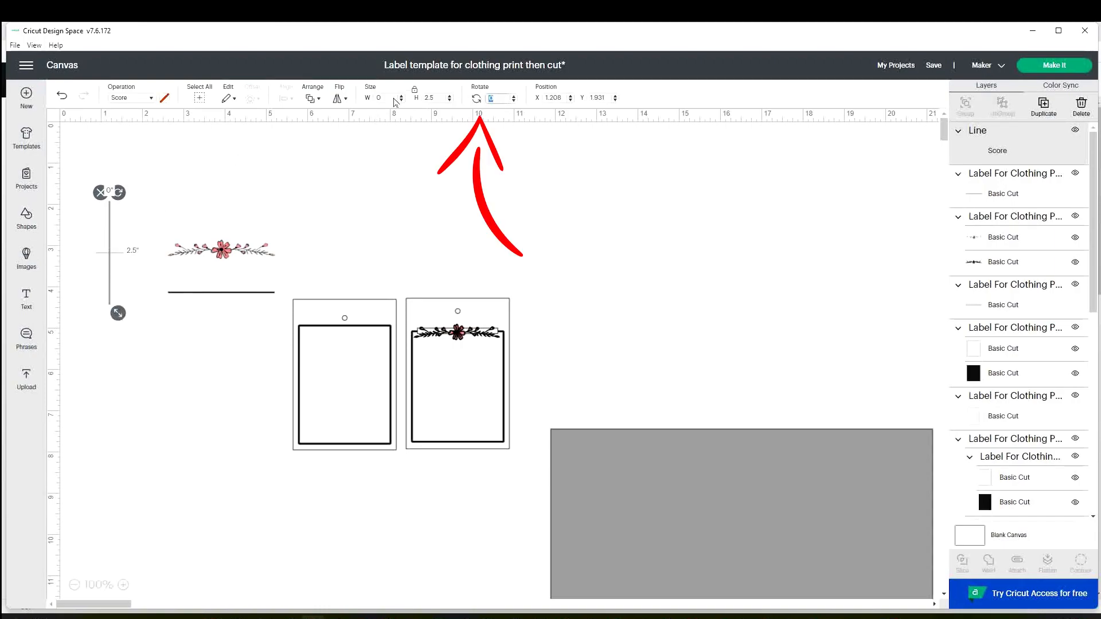
type("90")
key("Return")
left_click_drag(124, 257, 228, 296)
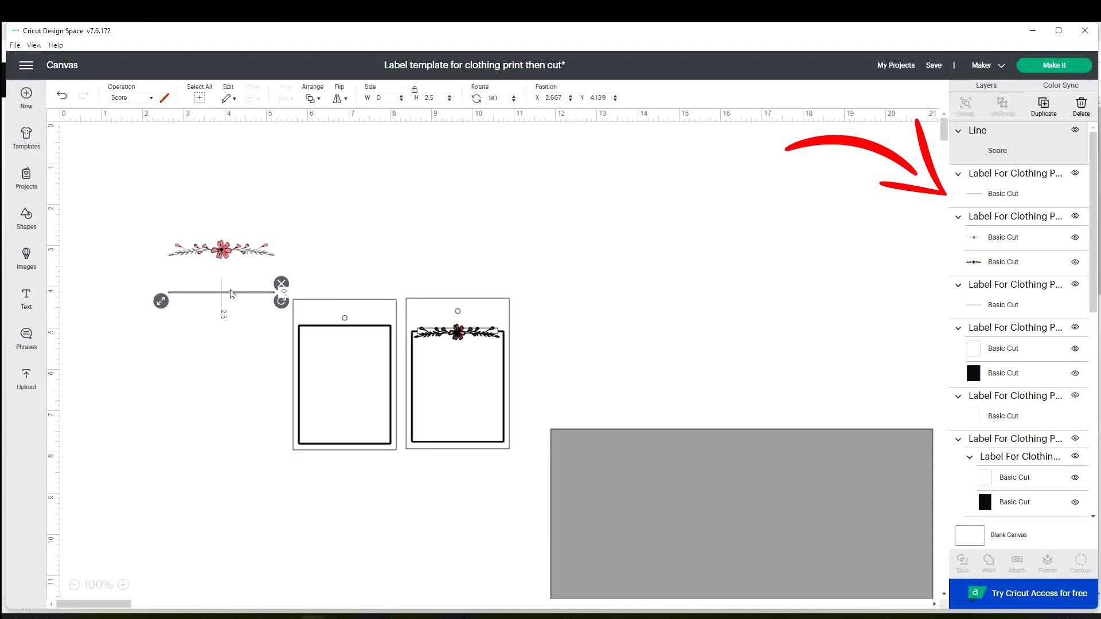
Hide the original solid fold-line layer and attach the score line to the flattened large label
left_click(1075, 173)
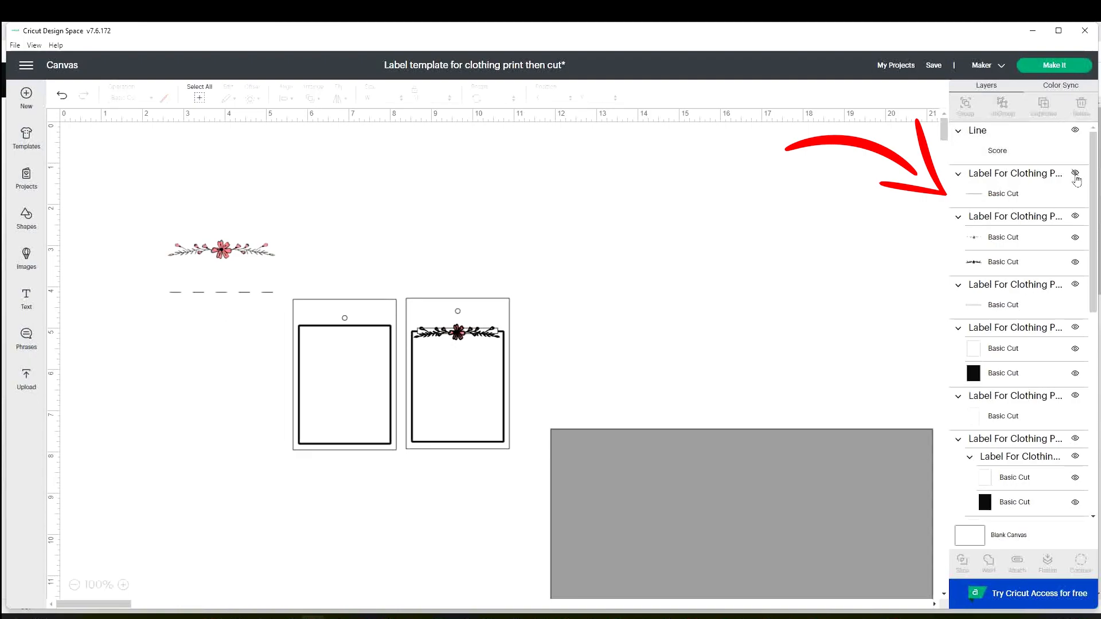
left_click_drag(766, 510, 767, 458)
left_click_drag(106, 171, 281, 486)
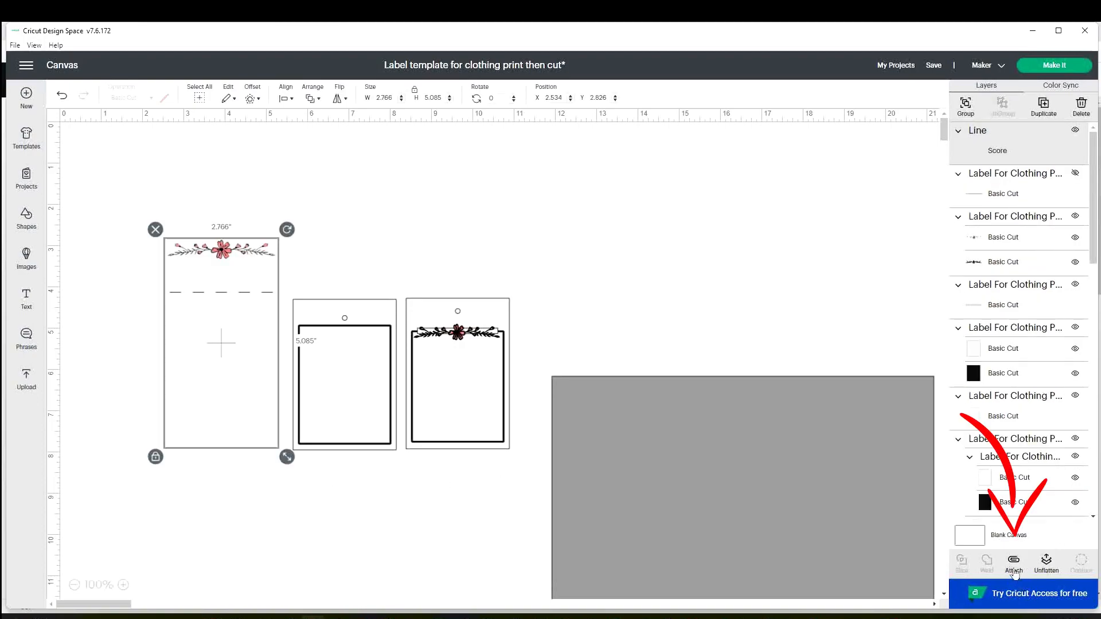
left_click(1013, 572)
Move the grey background behind the labels and reposition the attached large label near the background's left edge
left_click(831, 484)
left_click_drag(831, 484, 385, 317)
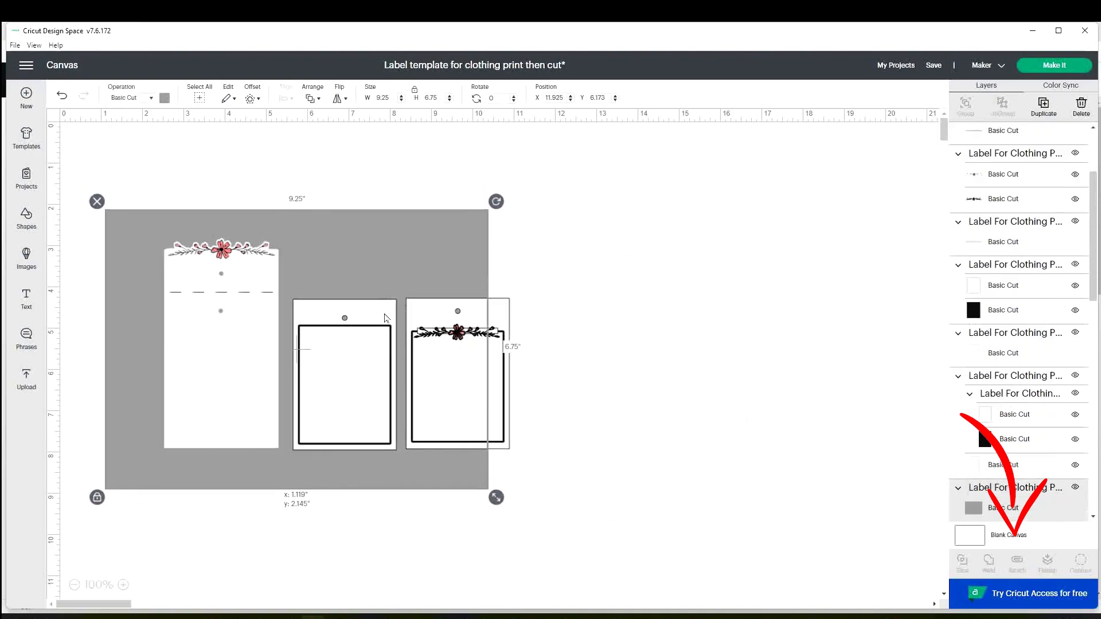
left_click_drag(245, 373, 210, 381)
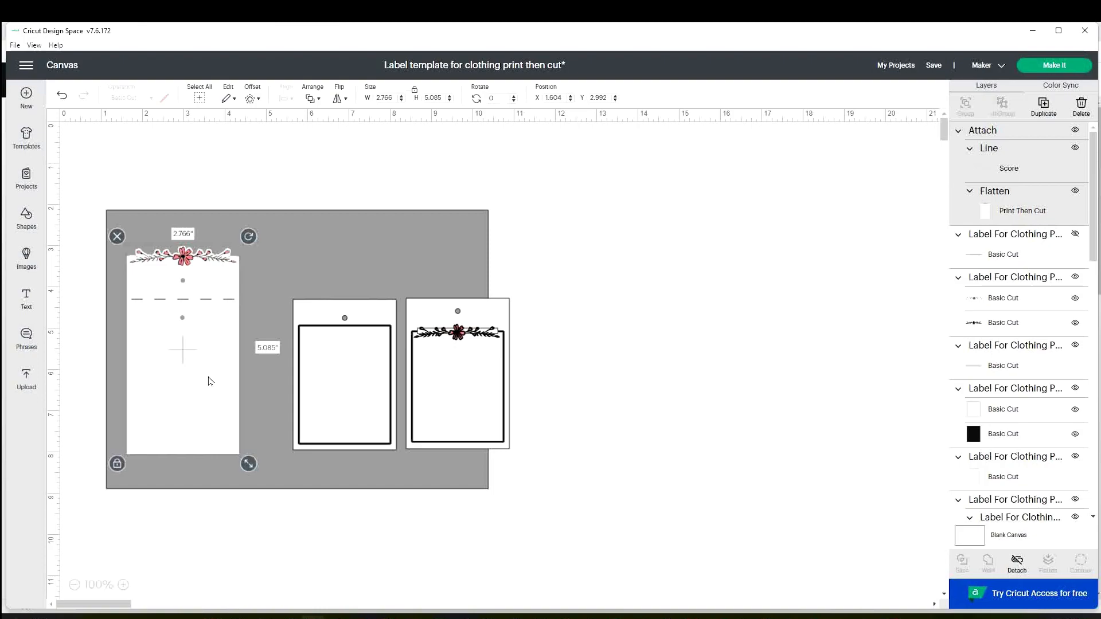
left_click_drag(221, 410, 218, 411)
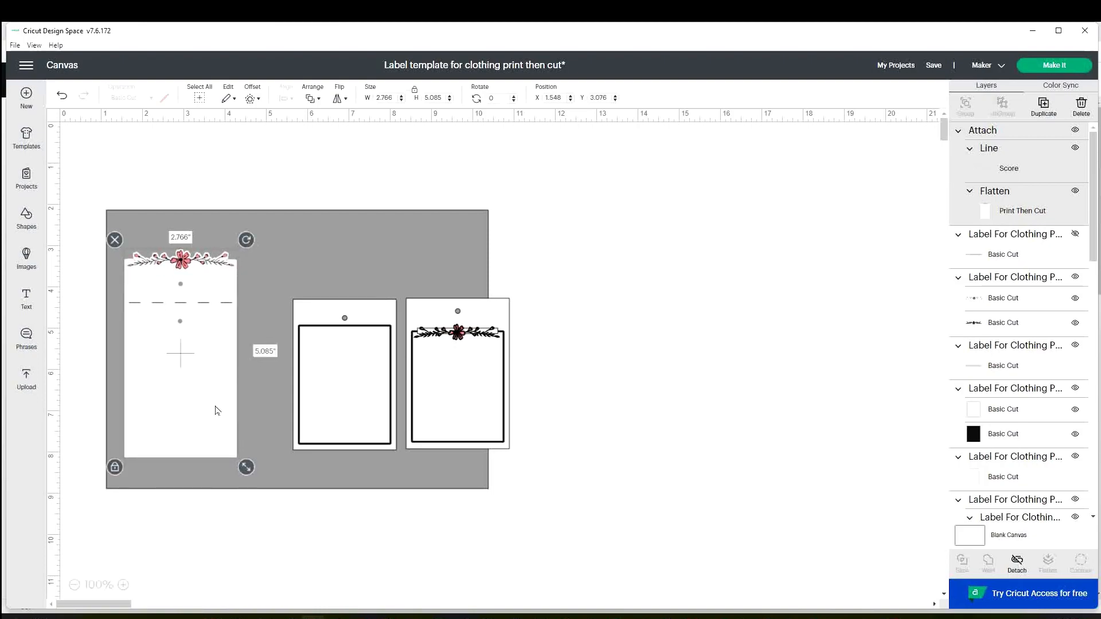
left_click_drag(208, 388, 205, 384)
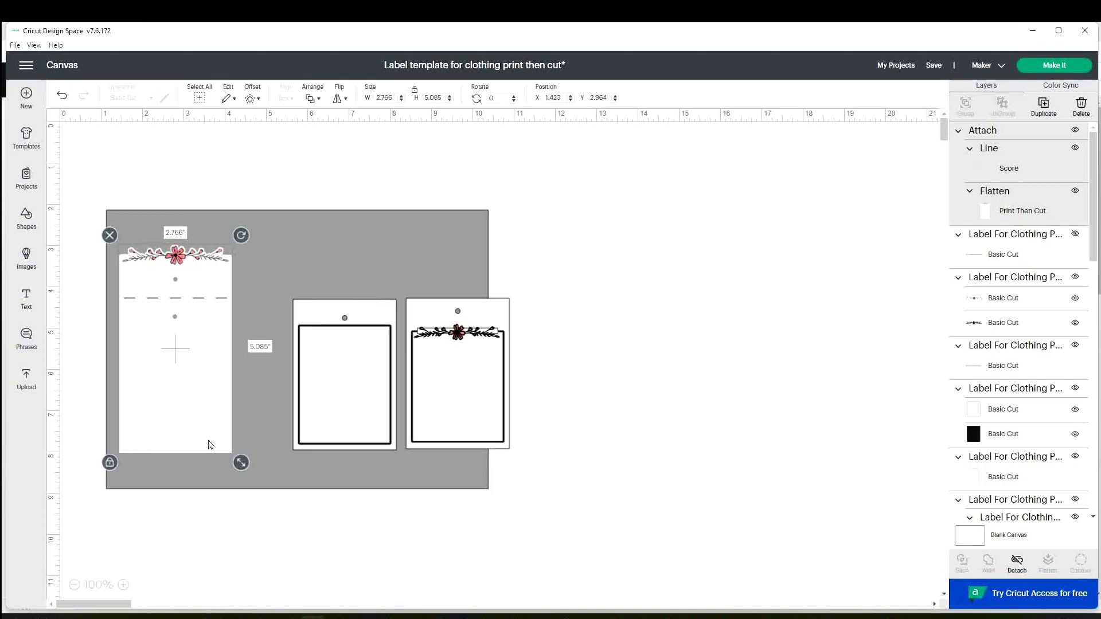
left_click_drag(204, 424, 200, 429)
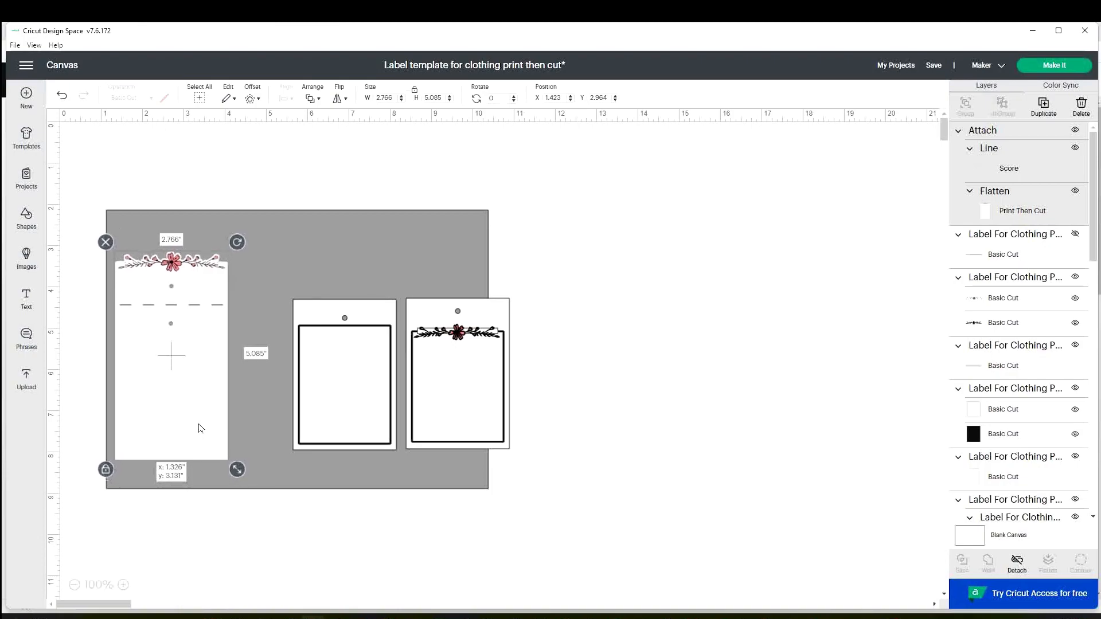
Move the plain framed label left, closer to the large label, and move the grey background below all the labels
left_click(376, 425)
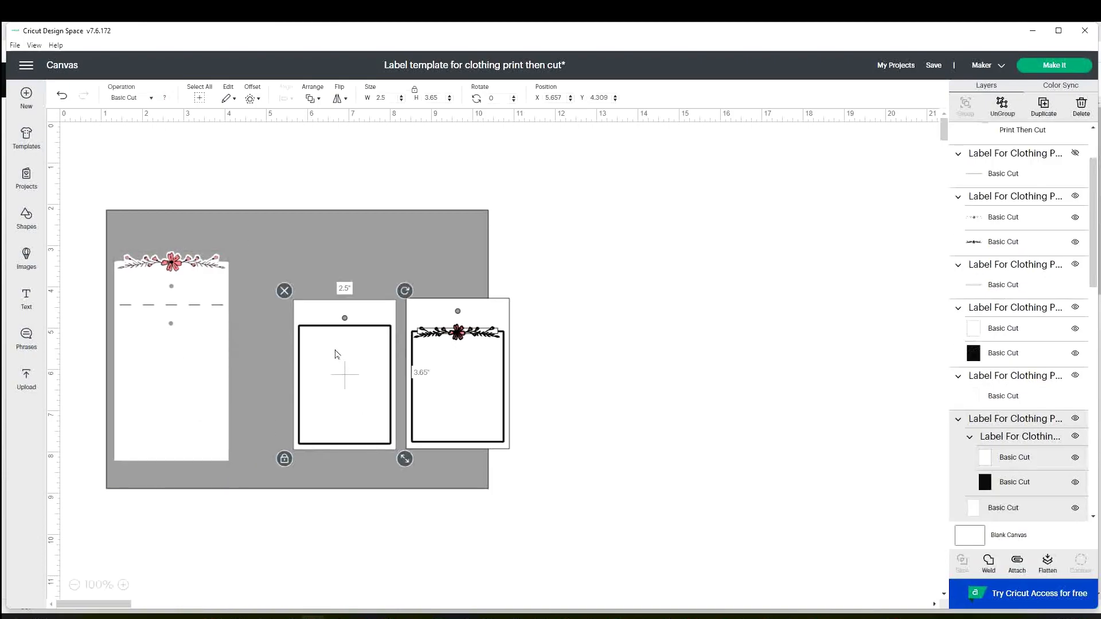
left_click_drag(376, 396, 335, 389)
left_click_drag(447, 255, 507, 618)
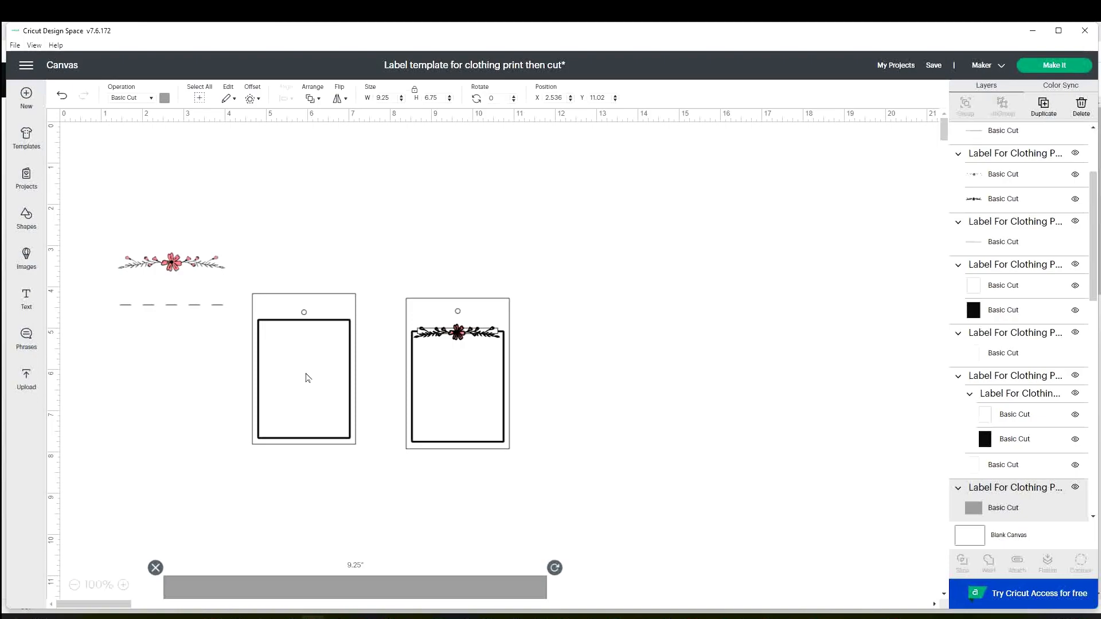
Ungroup the plain framed label and check the material colours available for its outer tag shape
left_click(336, 308)
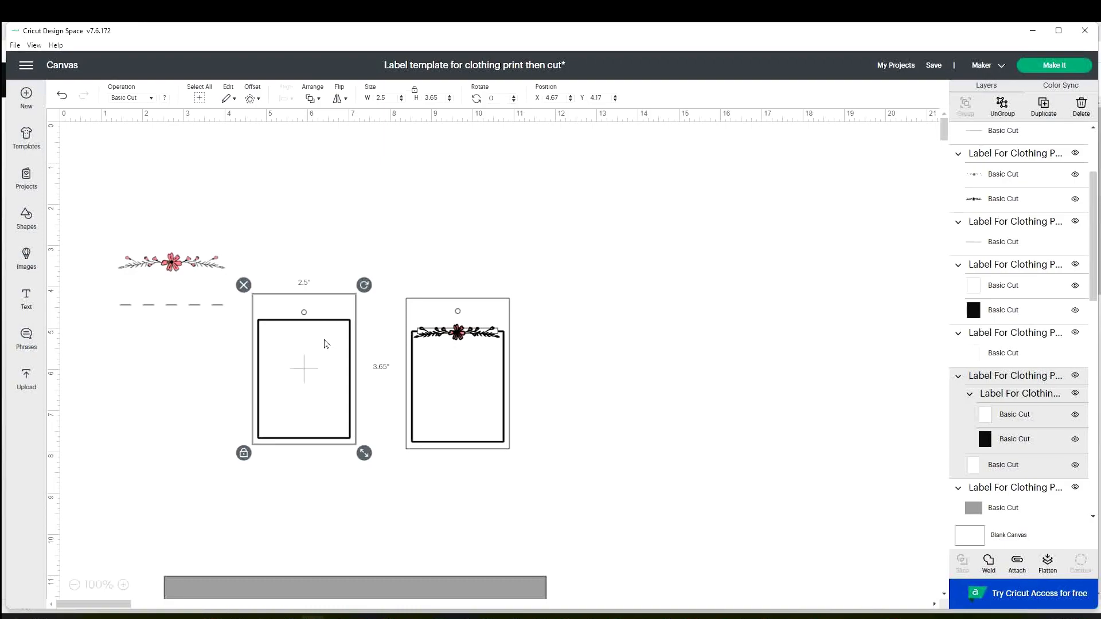
right_click(319, 363)
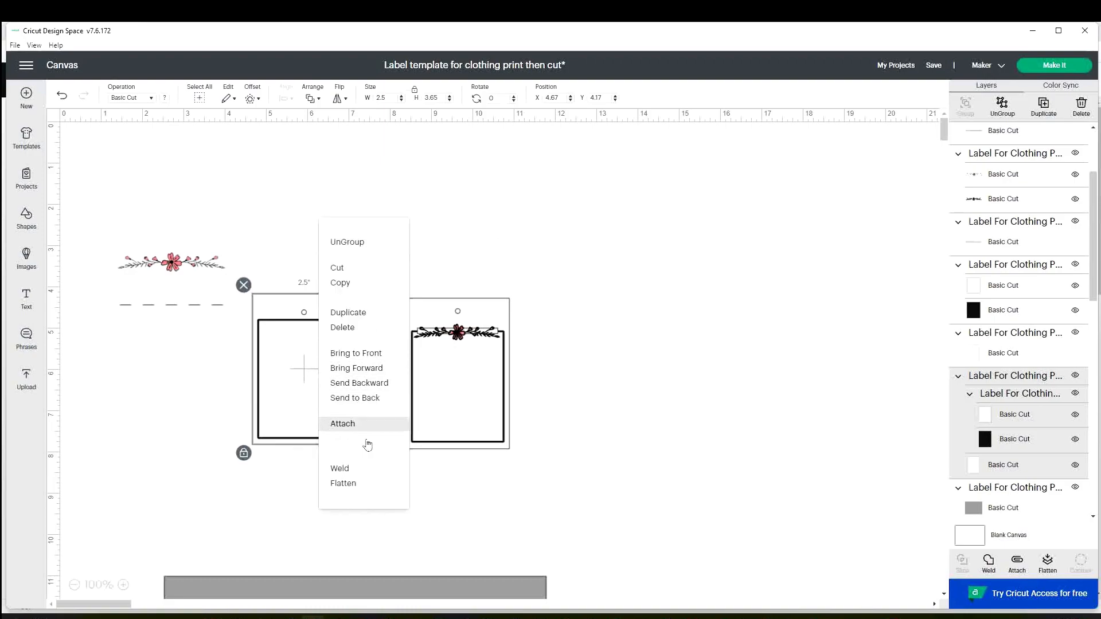
left_click(379, 245)
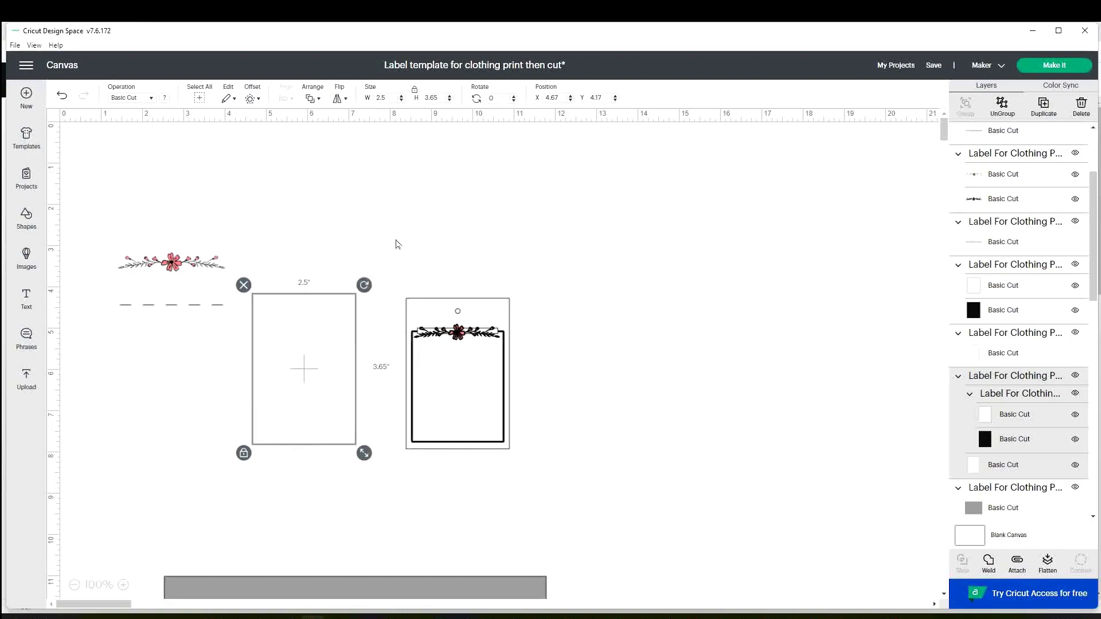
left_click(1002, 106)
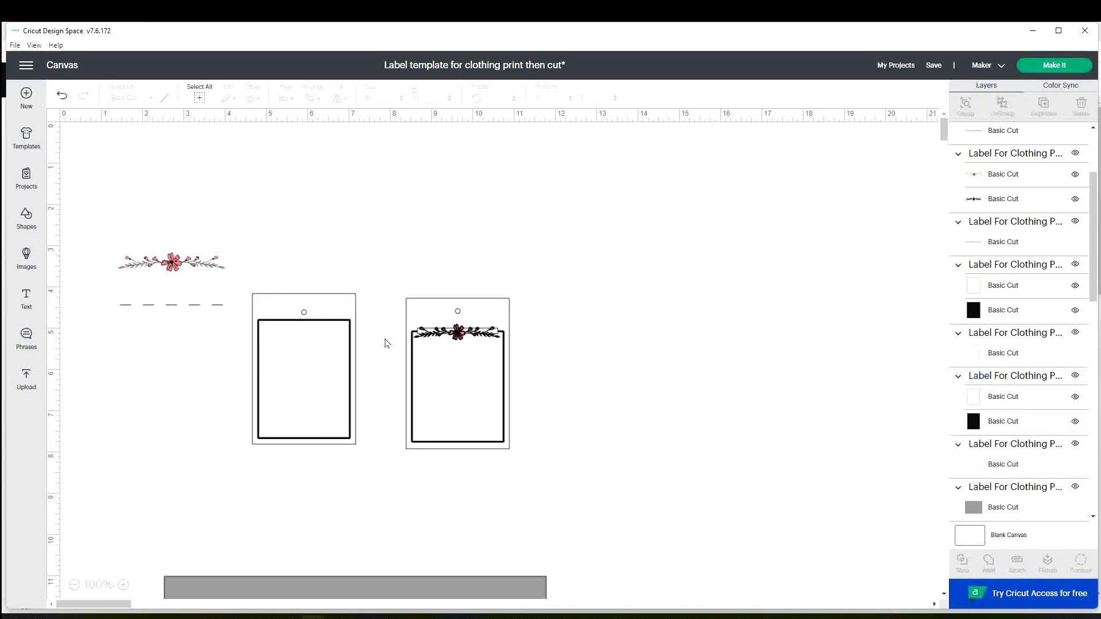
left_click(344, 302)
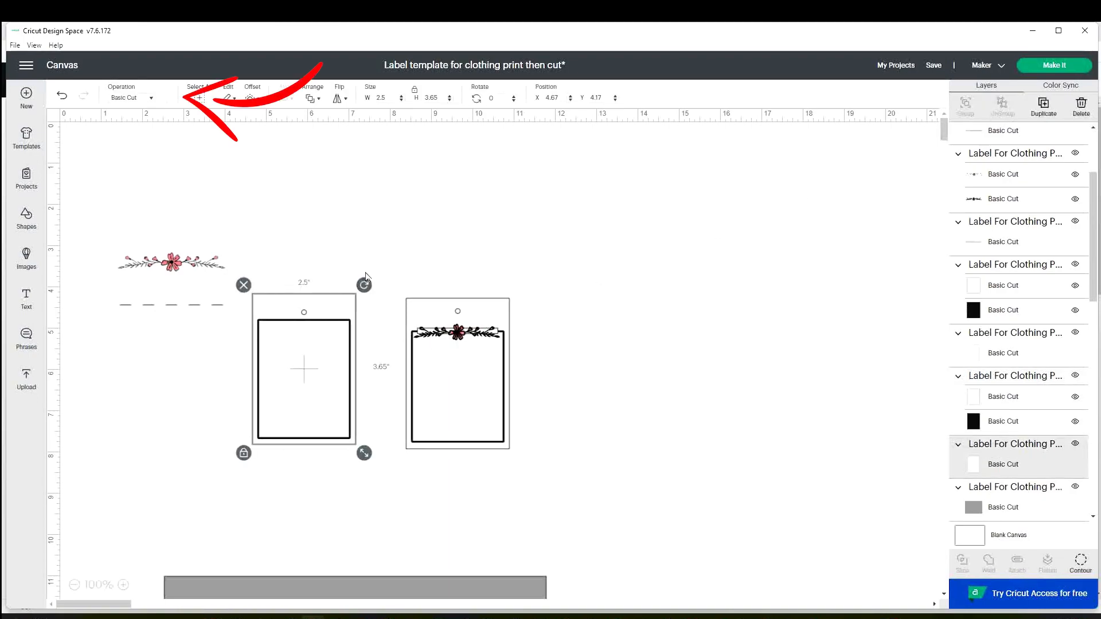
left_click(166, 99)
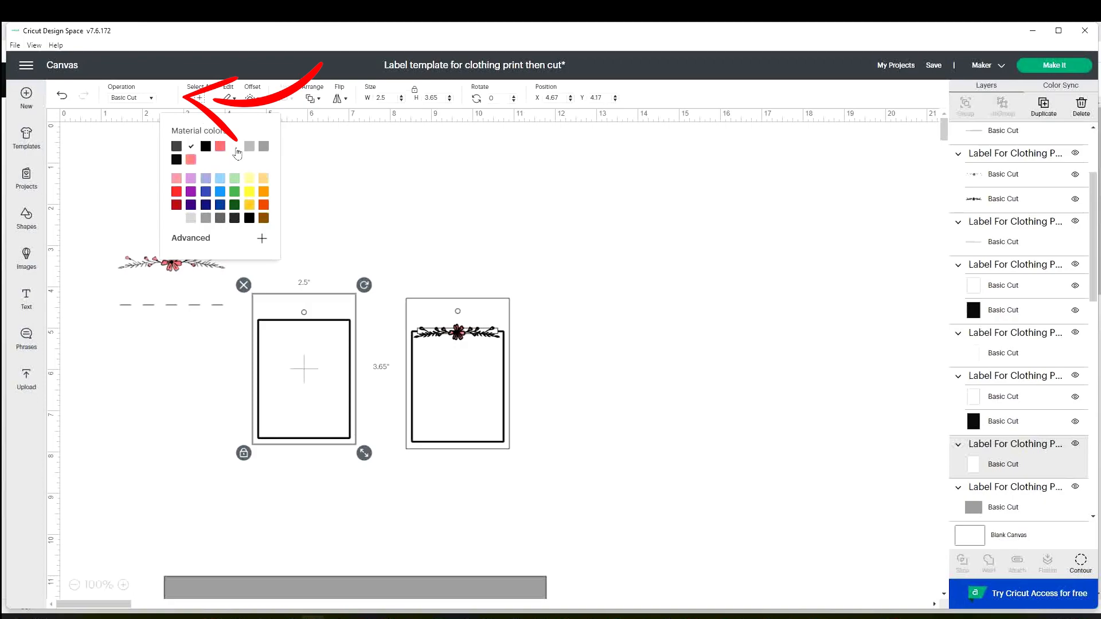
left_click(423, 202)
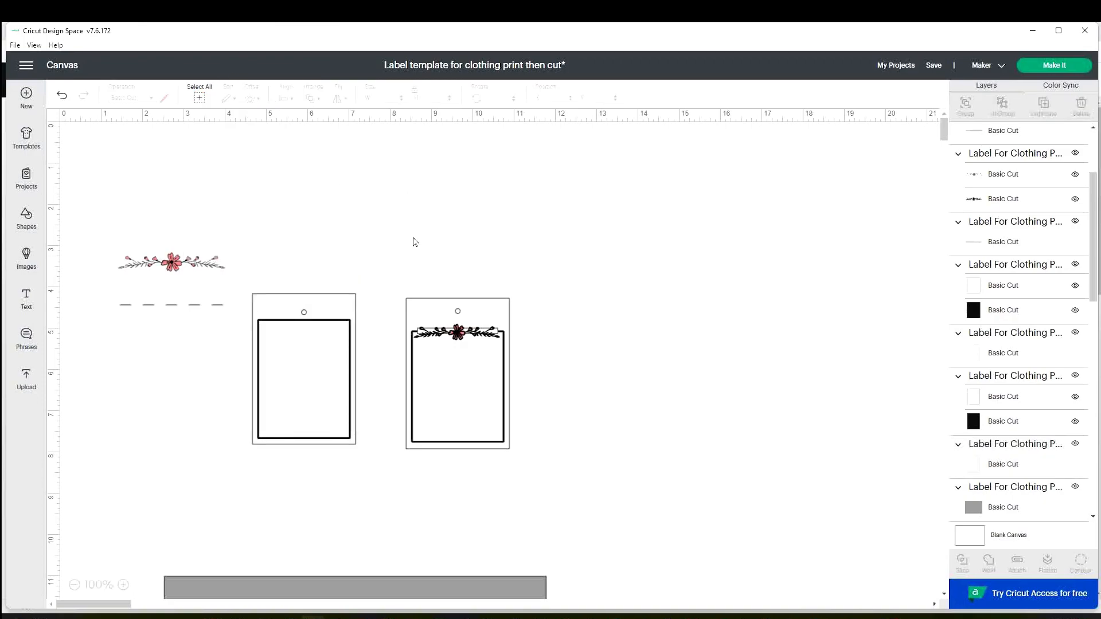
Ungroup the plain label's inner frame and check the material colours available for its white centre shape
left_click(316, 392)
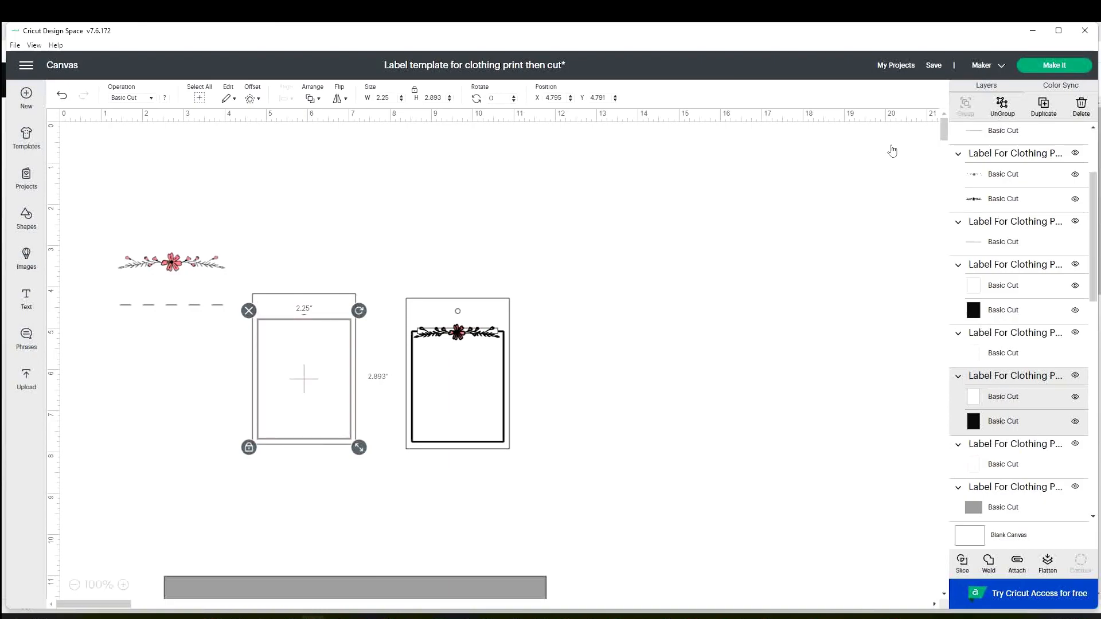
key("ctrl+shift+g")
left_click(428, 230)
left_click(308, 370)
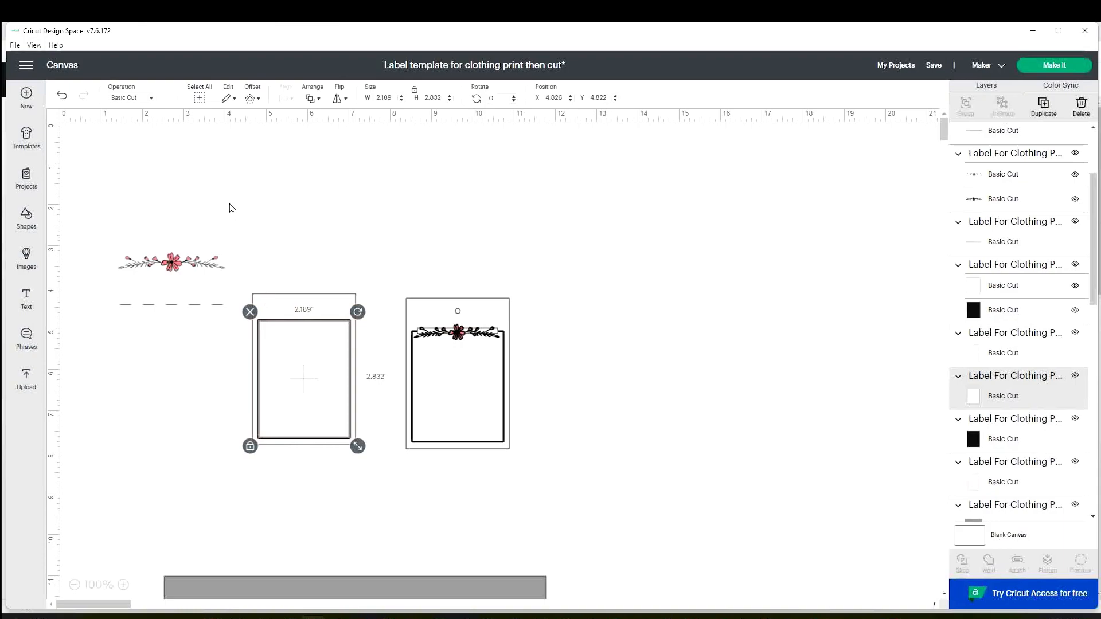
left_click(171, 98)
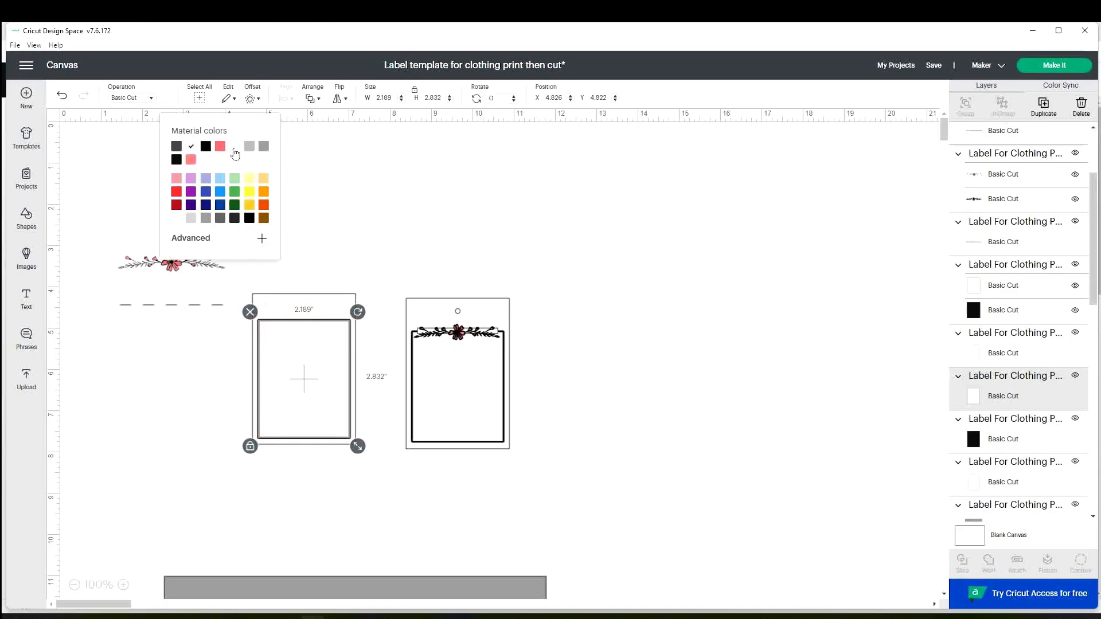
left_click(389, 200)
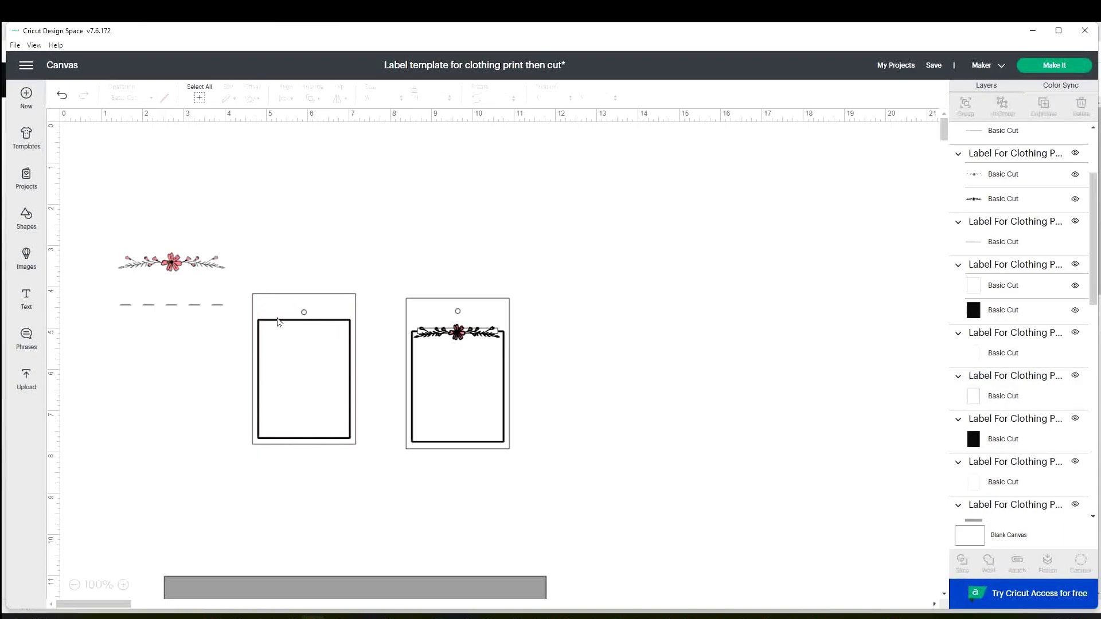
Select all three pieces of the plain framed label and group them
left_click_drag(370, 486, 253, 278)
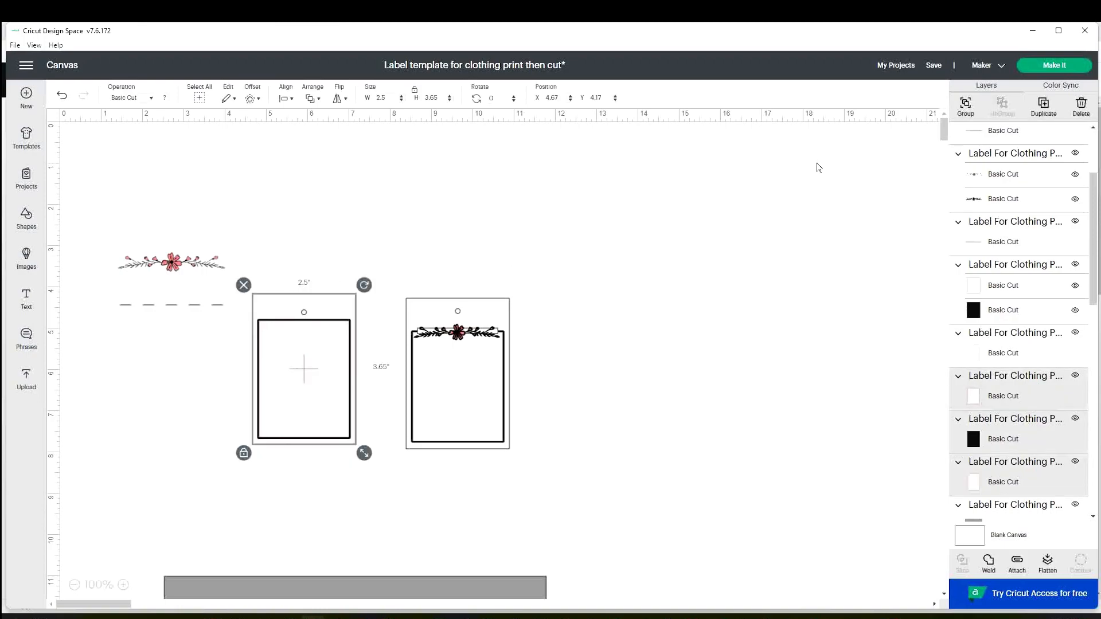
left_click(965, 106)
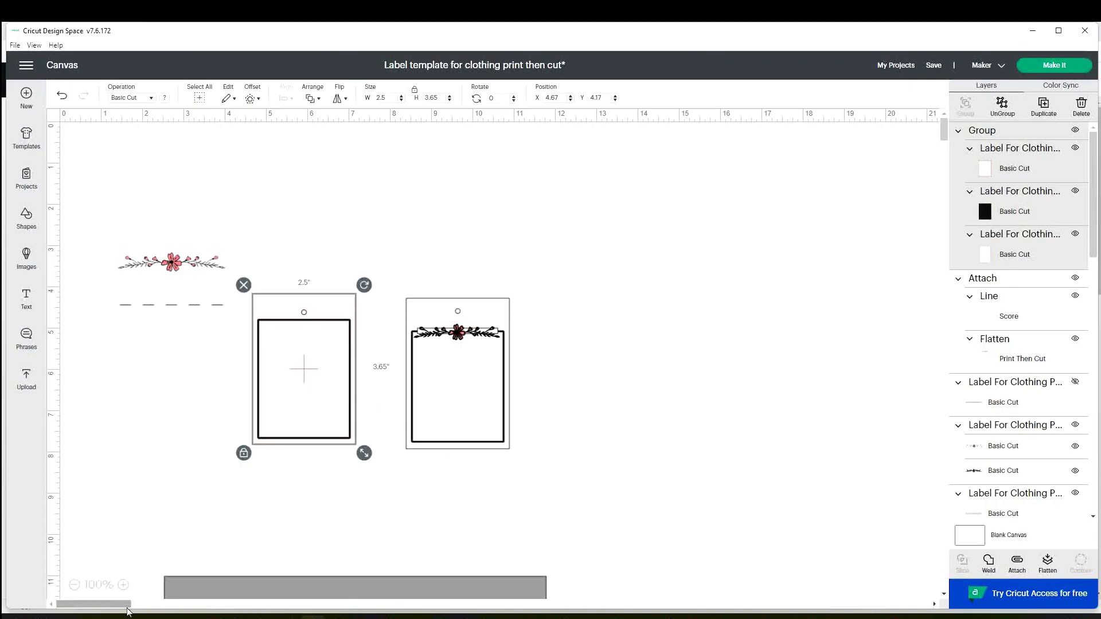
Move the ready-made customized labels, floral and plain, into the row beside the blank framed labels
left_click_drag(127, 606, 170, 606)
left_click_drag(672, 562, 397, 336)
left_click_drag(343, 244, 588, 497)
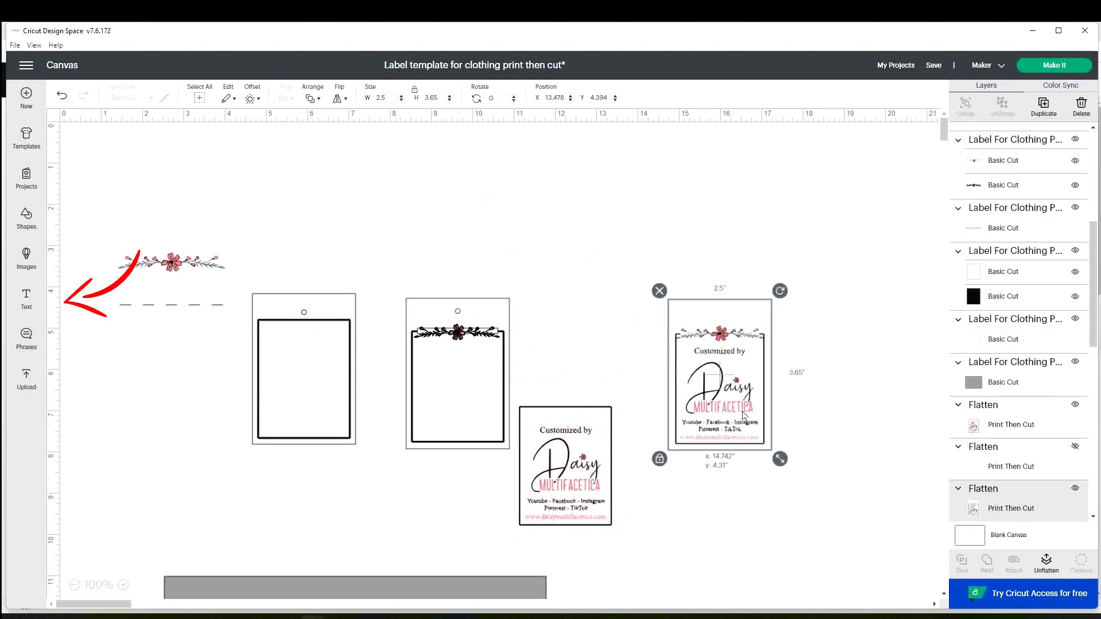
left_click_drag(576, 457, 583, 375)
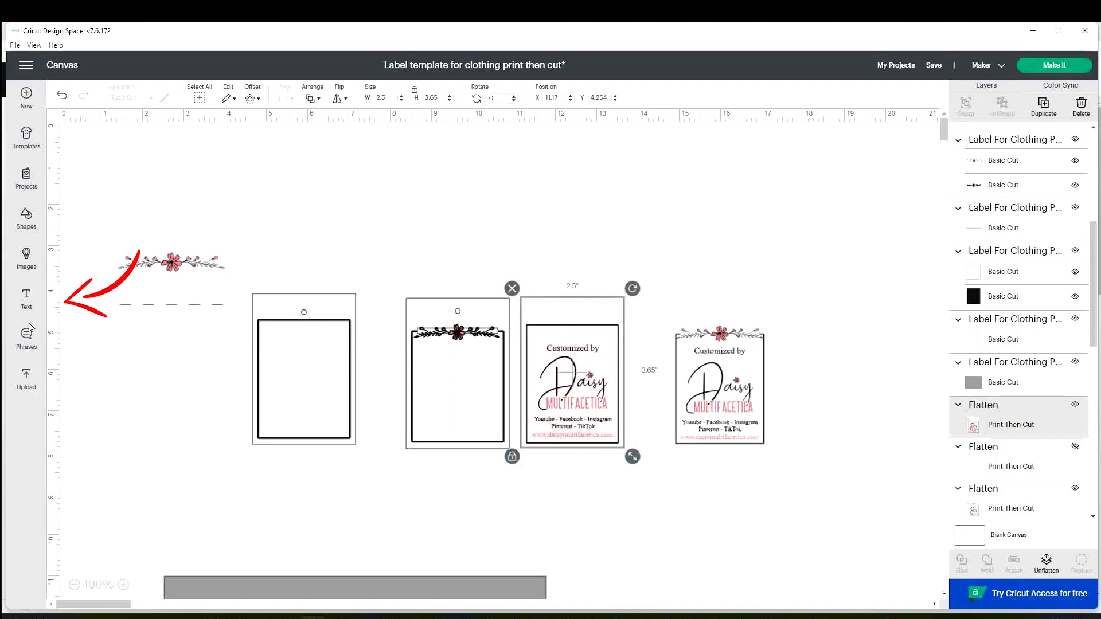
Add the brand text "Daisy" and place it above the floral framed label
left_click(26, 299)
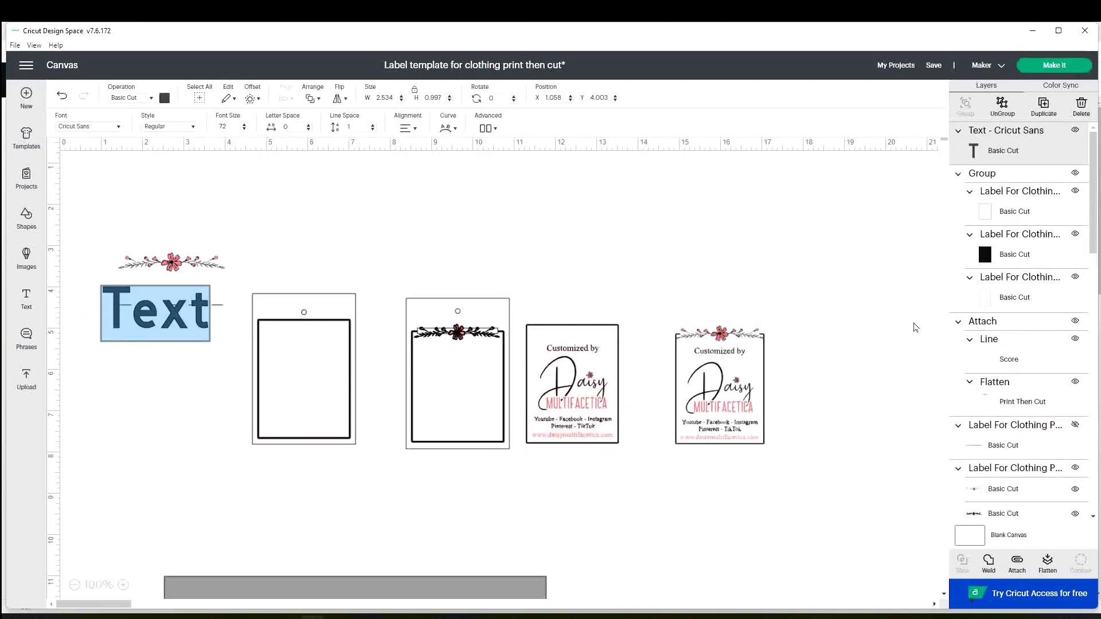
type("Daisy")
left_click_drag(115, 315, 439, 242)
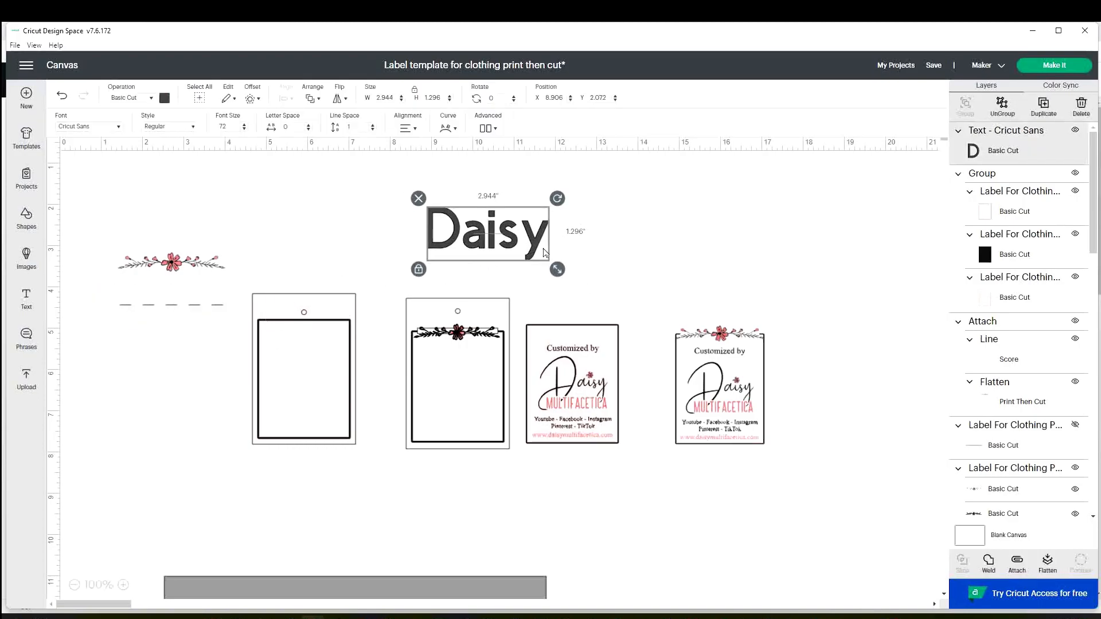
double_click(439, 241)
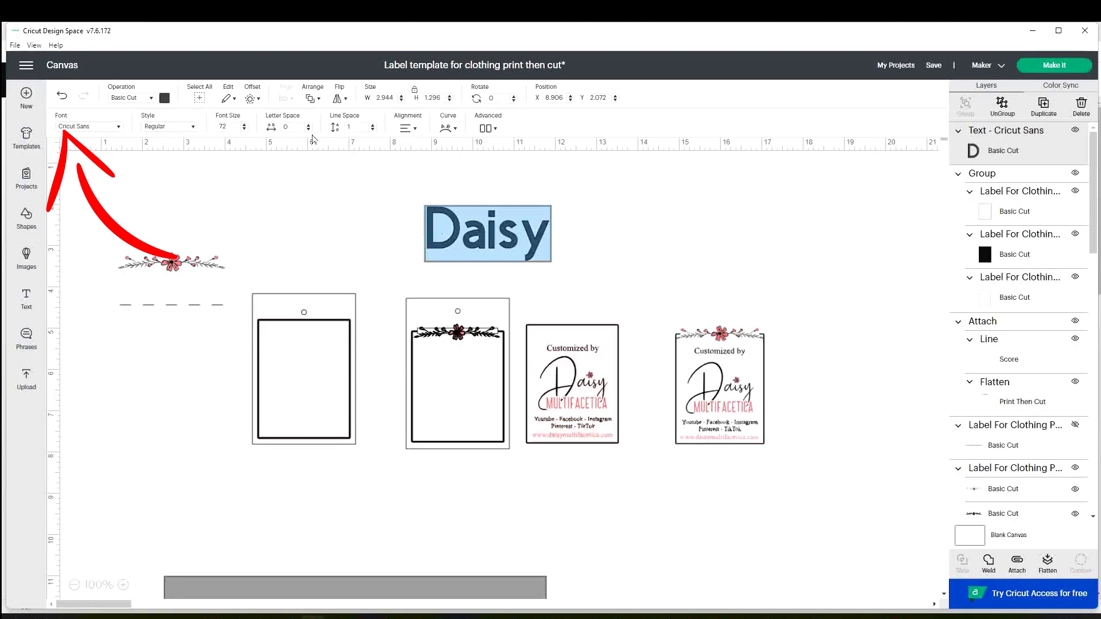
Browse the system fonts and set the "Daisy" text to the Adisty font
left_click(109, 129)
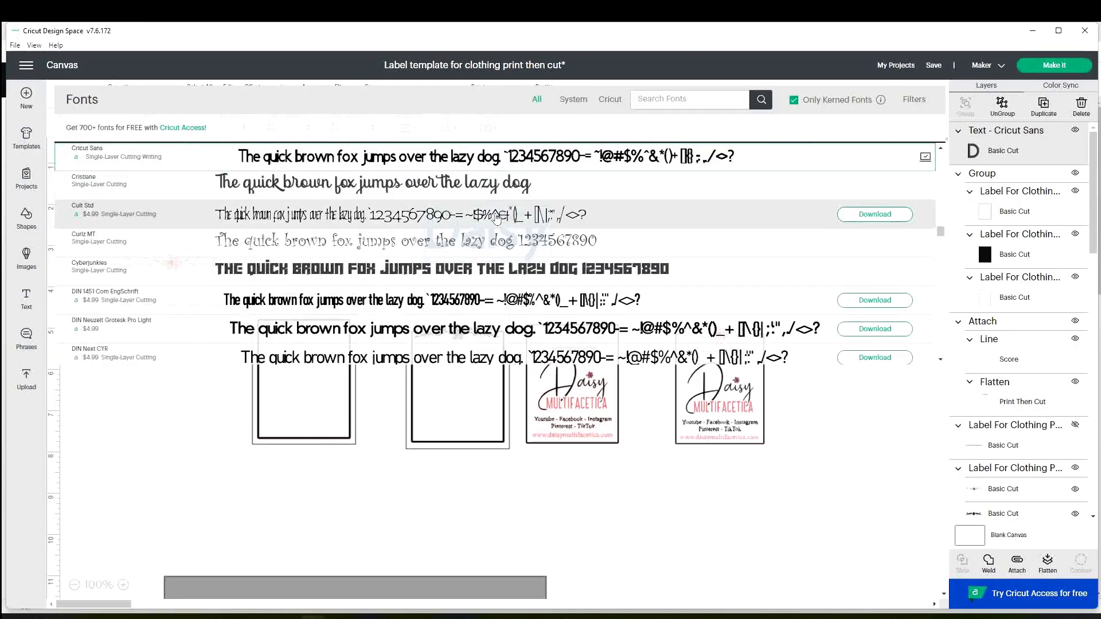
scroll(497, 218, "down", 10)
scroll(497, 218, "down", 10)
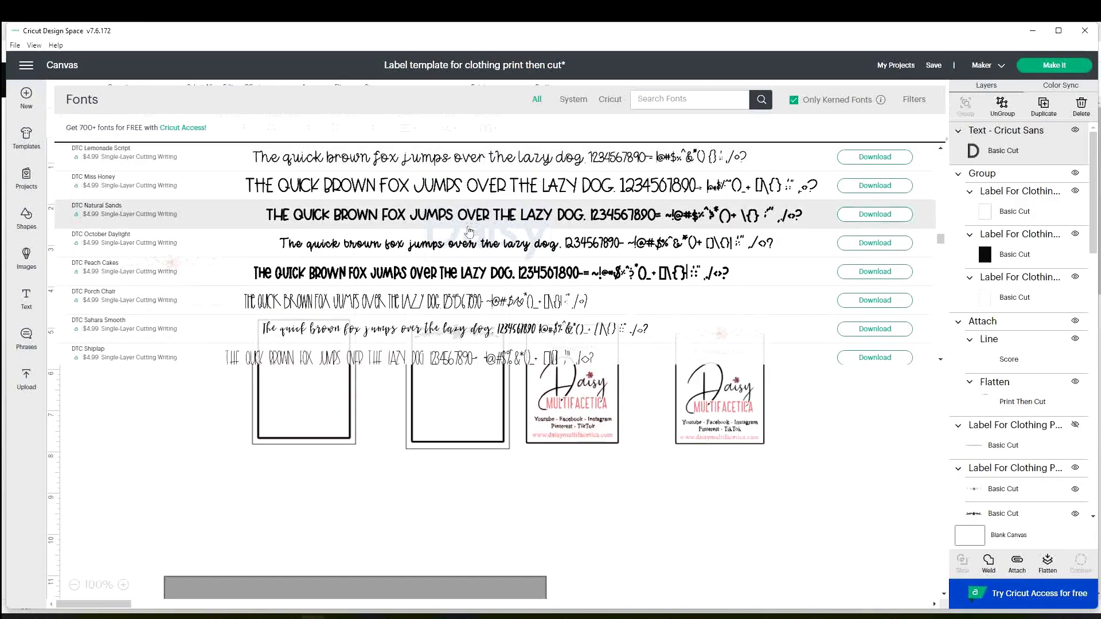
left_click(574, 100)
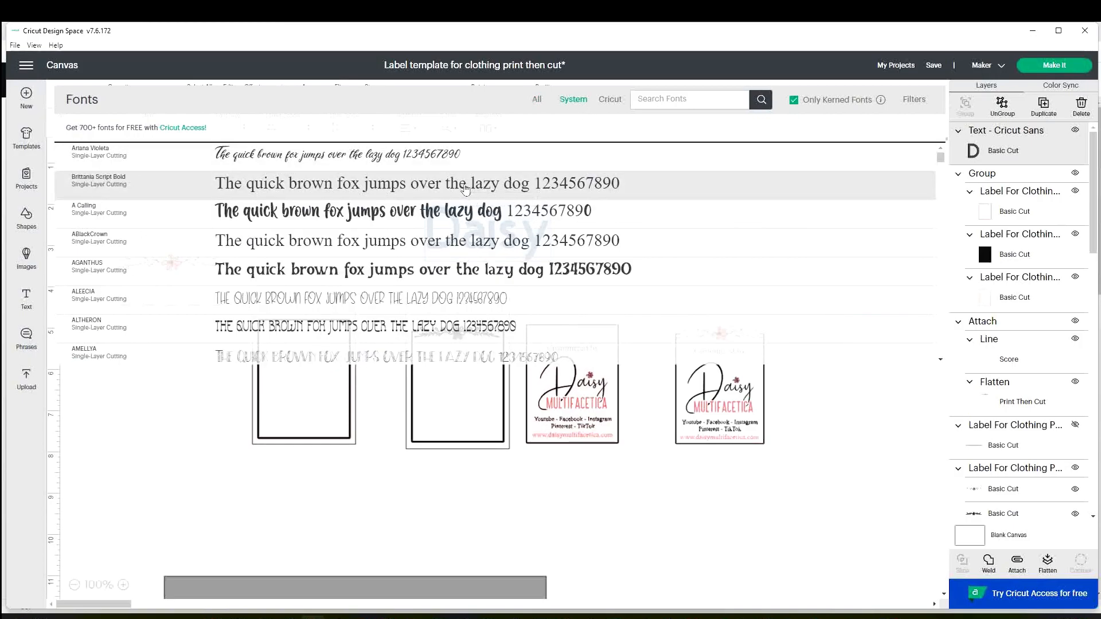
scroll(465, 189, "down", 3)
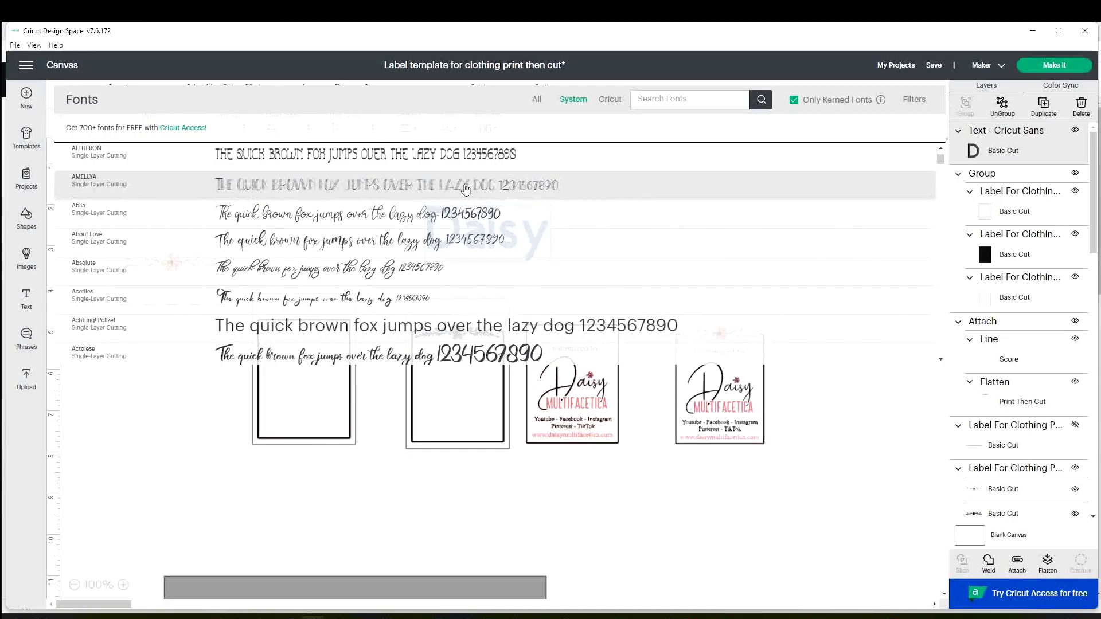
scroll(465, 189, "down", 2)
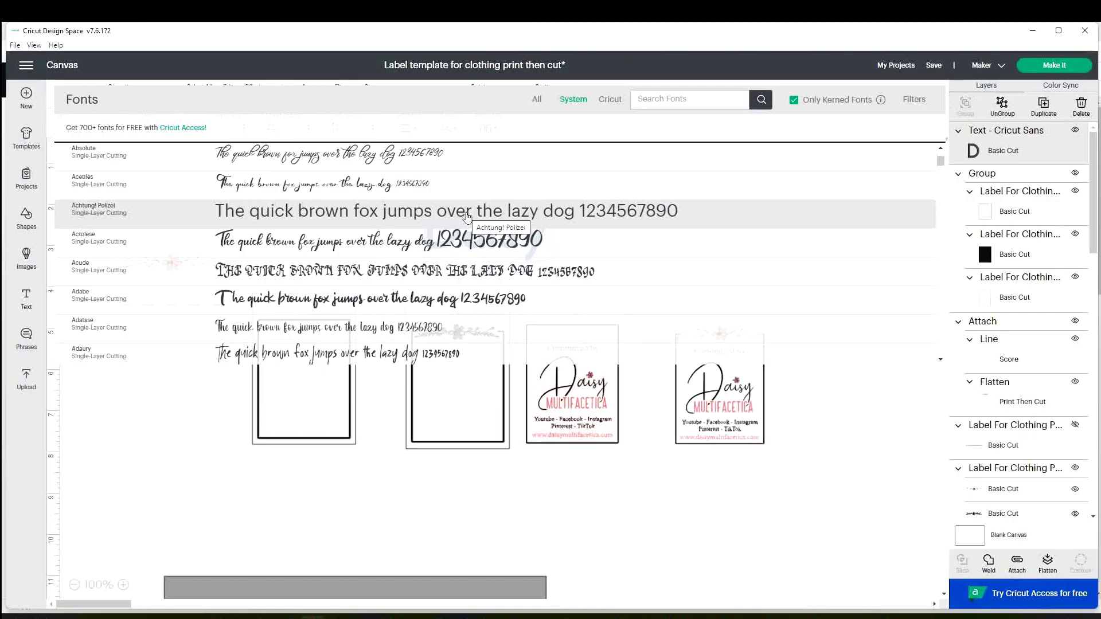
scroll(467, 218, "down", 3)
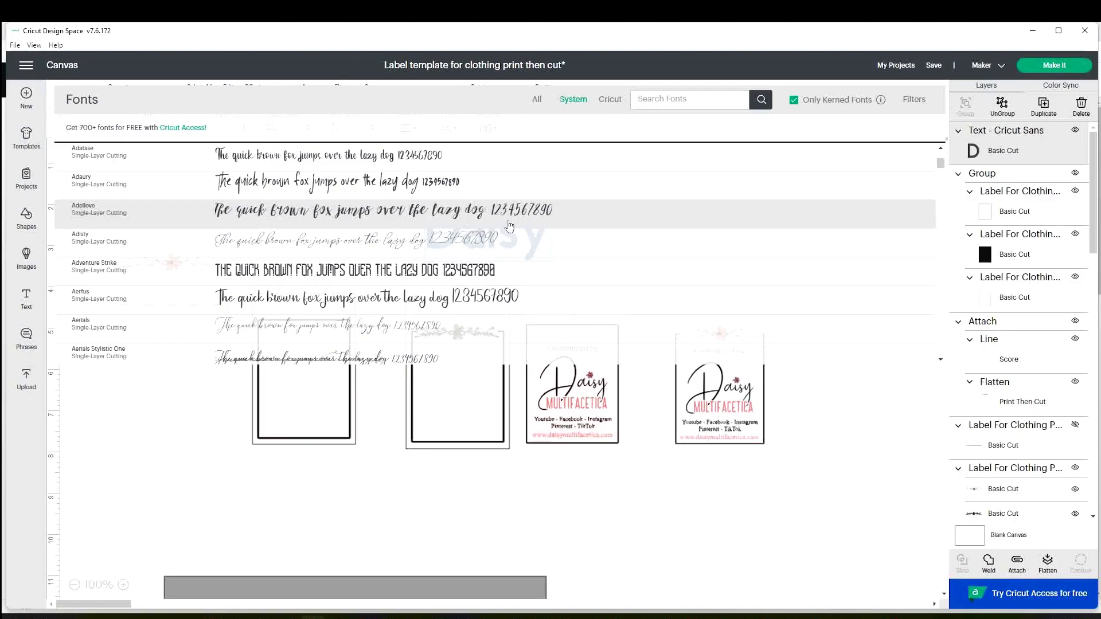
left_click(449, 237)
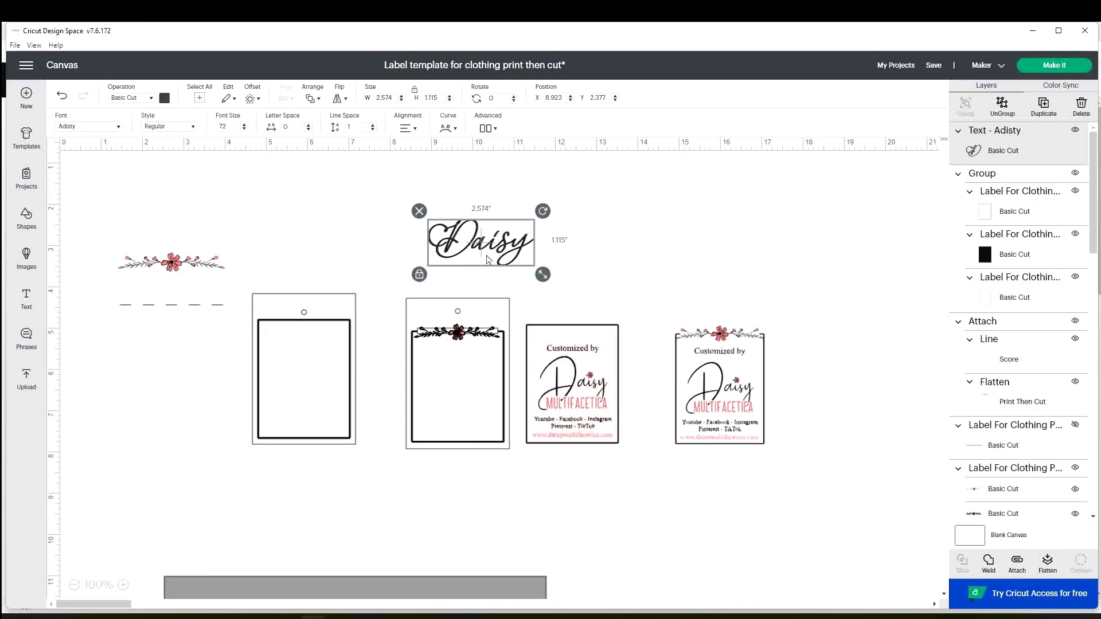
Place the plain customized label over the large label, below its fold line, and bring it to the front
left_click(587, 376)
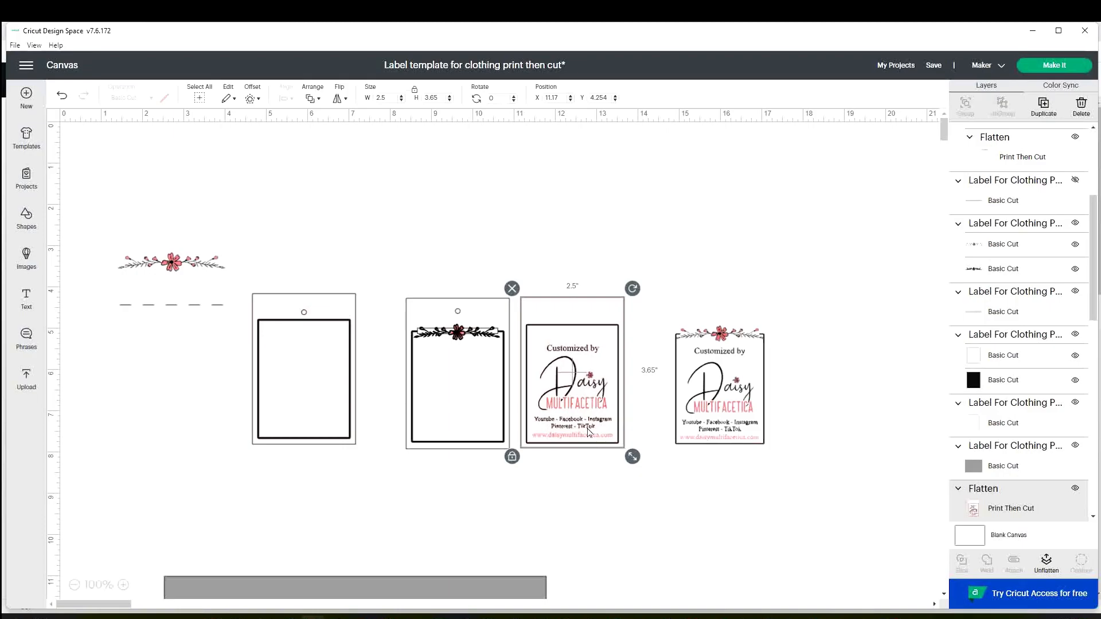
left_click(190, 376)
mouse_move(195, 363)
left_mouse_down()
mouse_move(191, 381)
mouse_move(197, 367)
left_mouse_up()
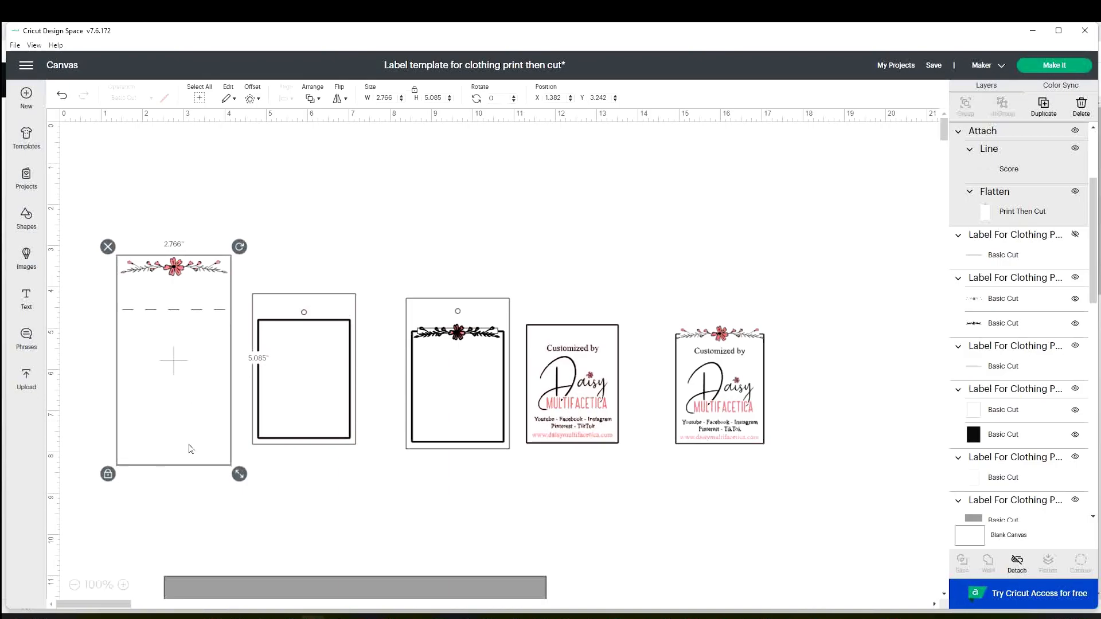
left_click_drag(188, 426, 194, 411)
left_click(586, 415)
left_click_drag(585, 415, 194, 416)
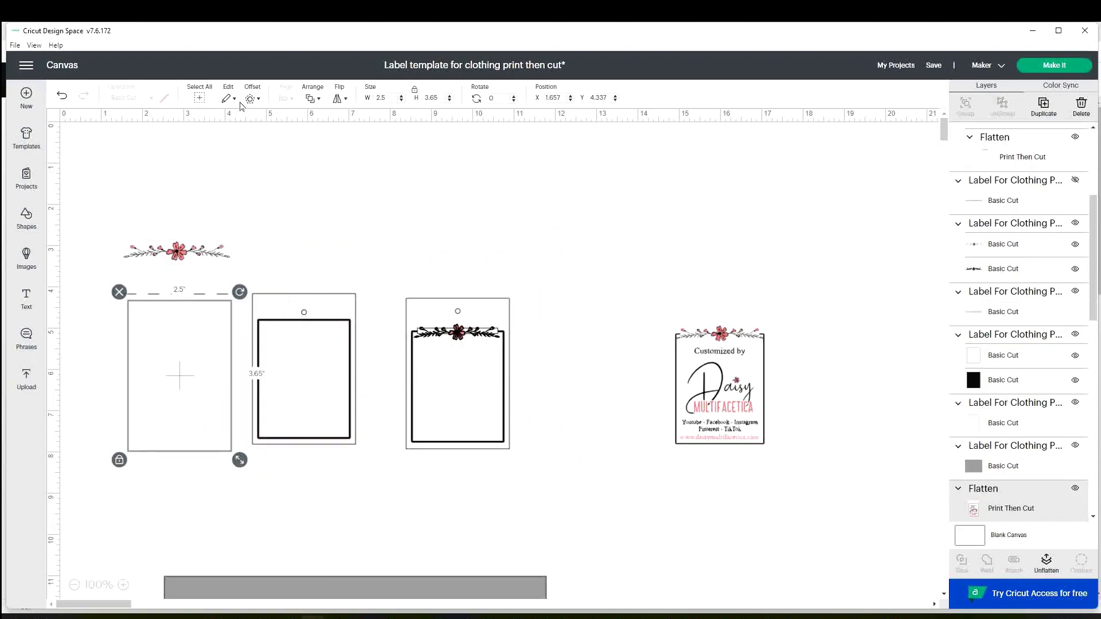
left_click(310, 99)
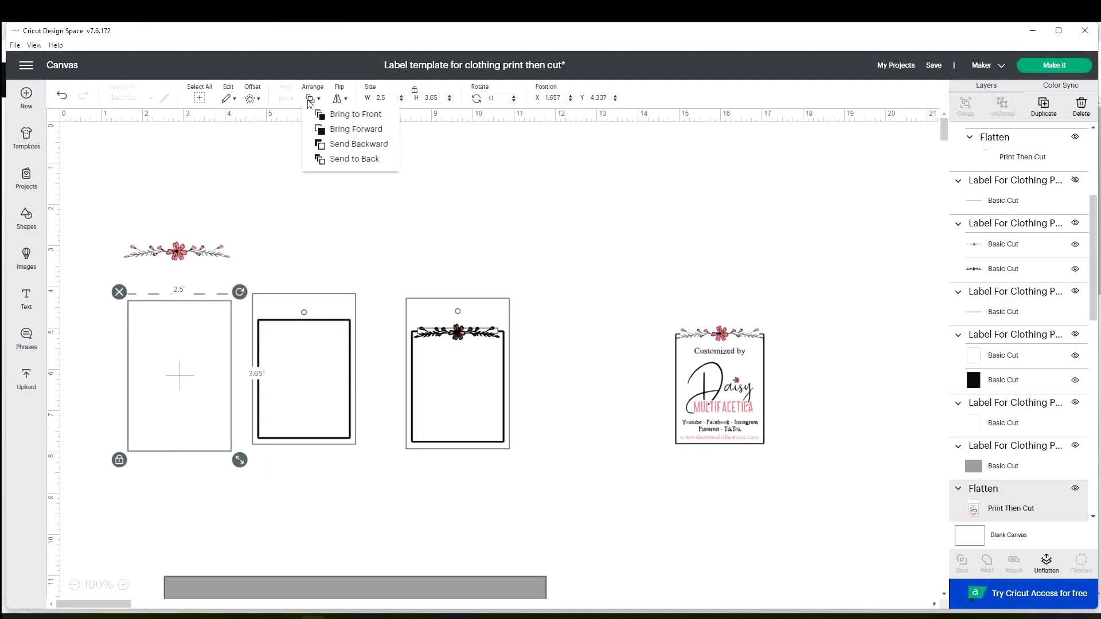
left_click(364, 127)
left_click_drag(199, 381, 196, 374)
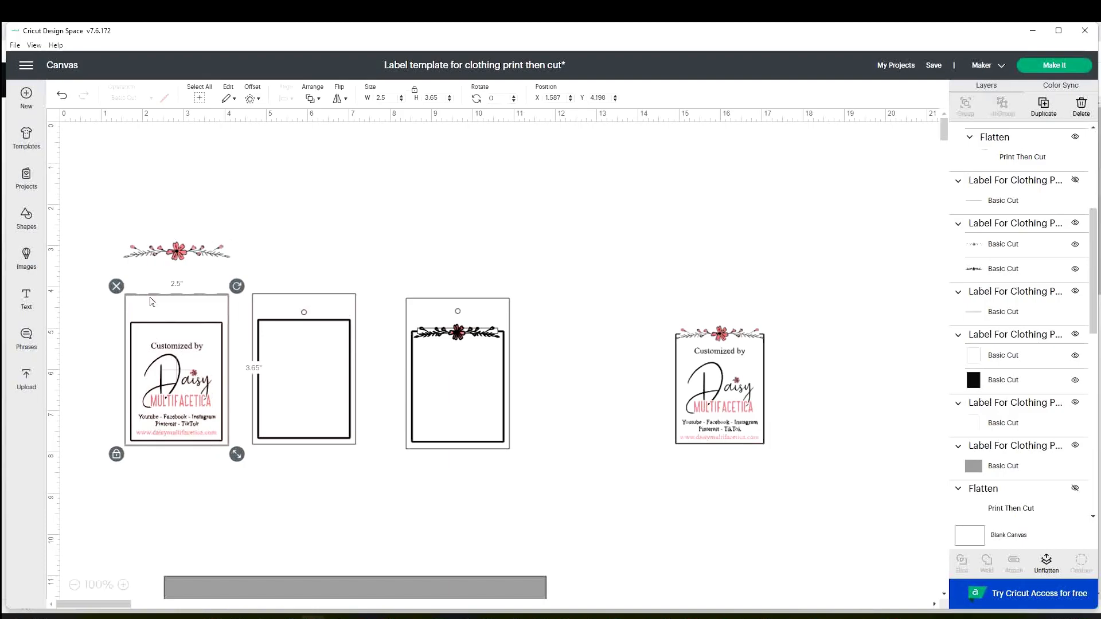
Delete the empty plain framed label and rearrange the customized labels, the plain one in its place and the floral one beside its template
left_click(533, 476)
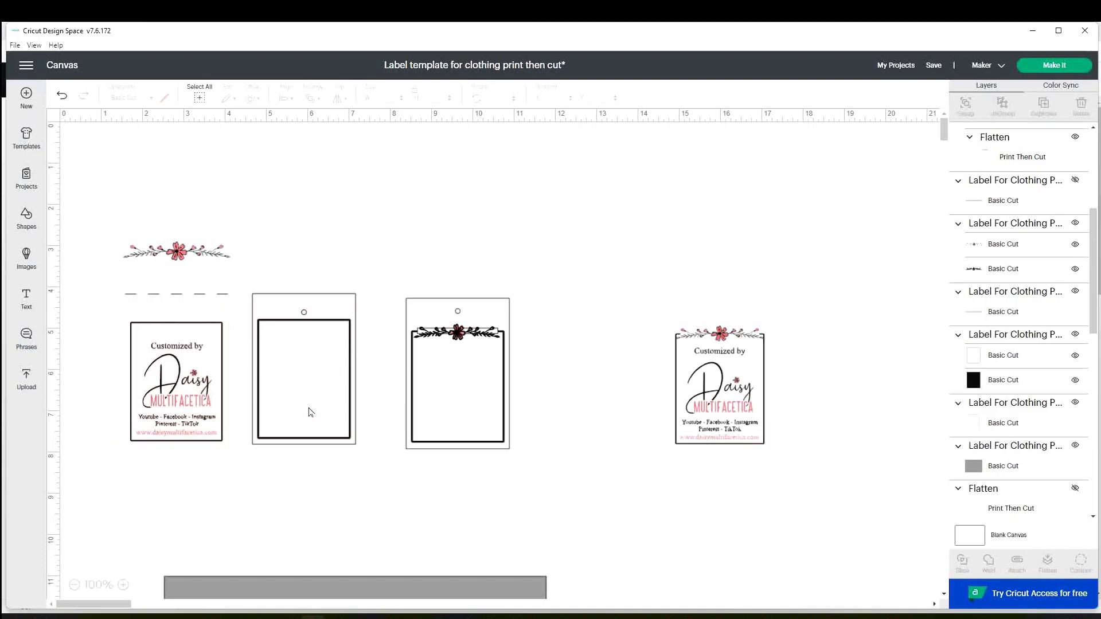
left_click(309, 413)
key("Delete")
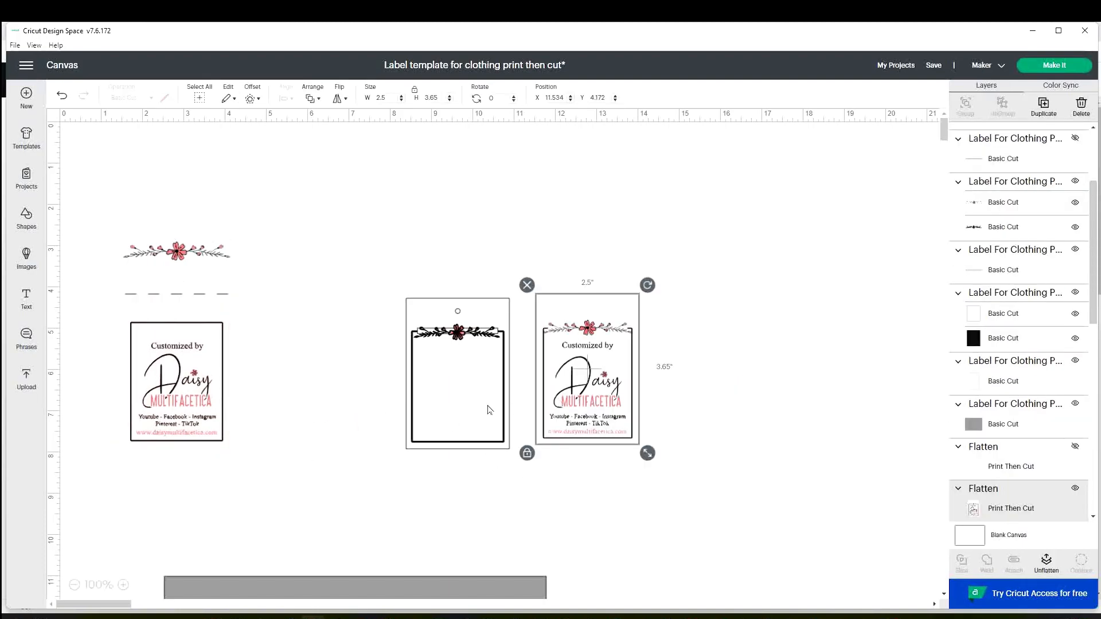
left_click(486, 394)
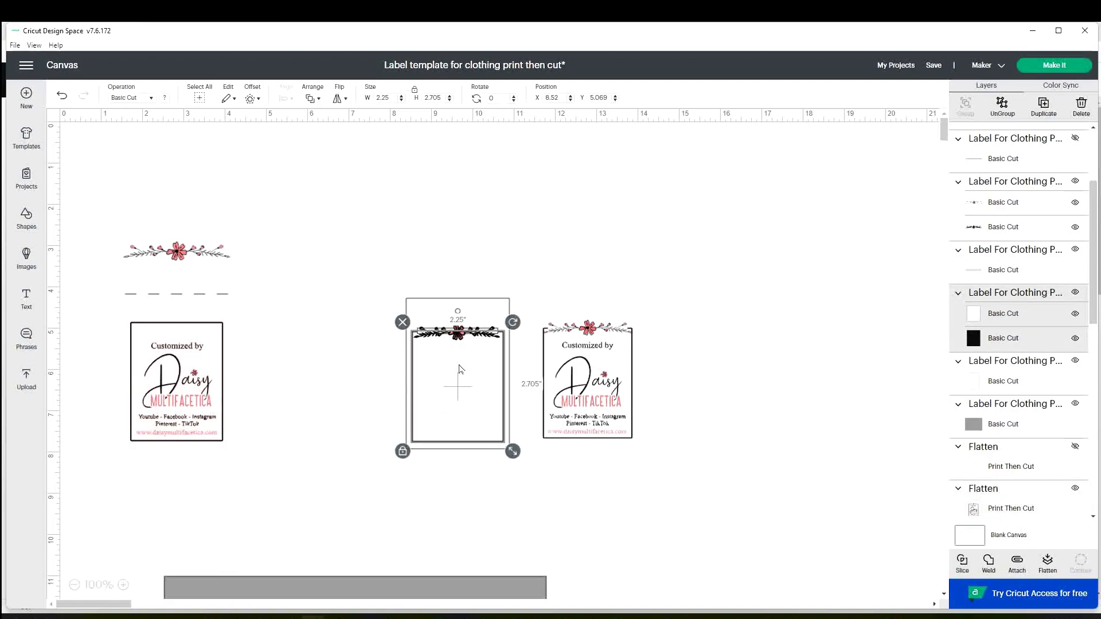
left_click(595, 424)
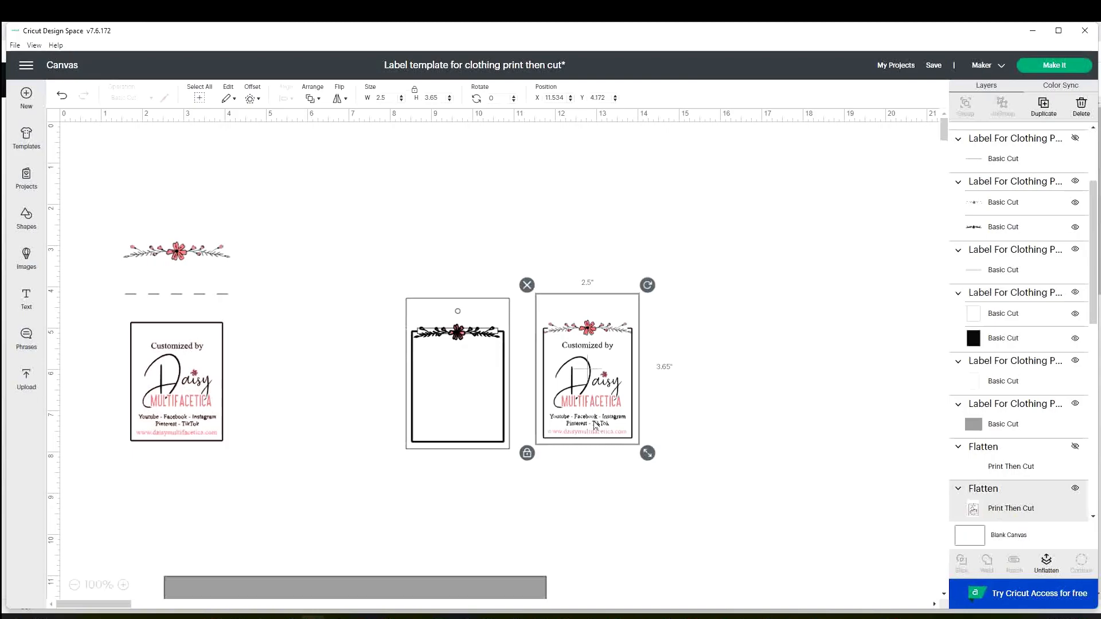
left_click_drag(187, 393, 307, 399)
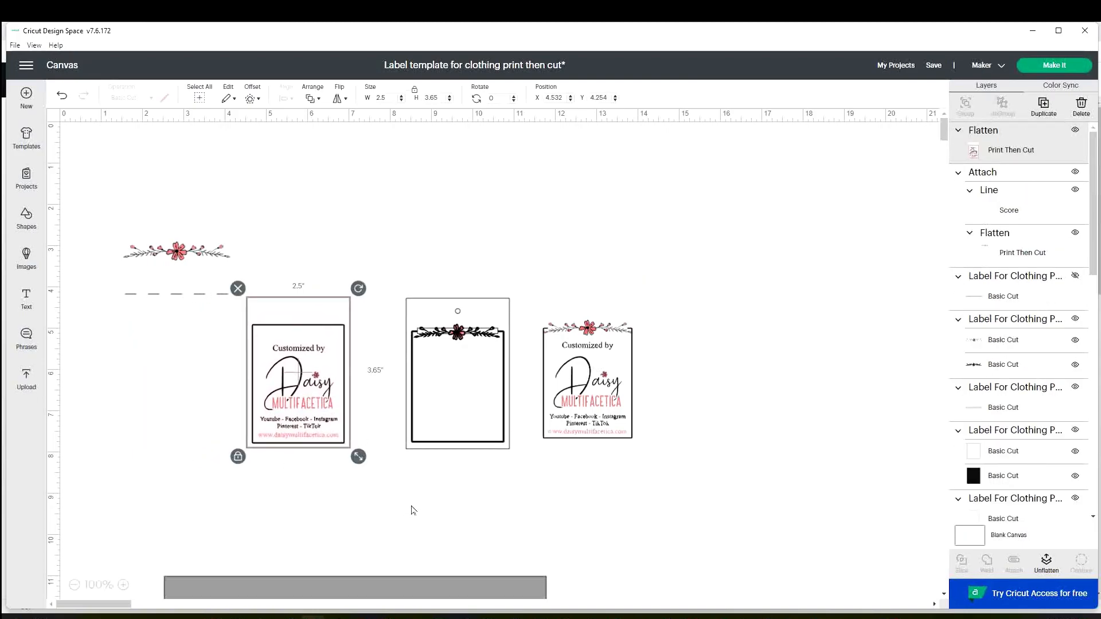
Place the floral customized label over its framed template, flatten the two into one printable piece and reposition it beside the plain customized label
left_click_drag(597, 420, 462, 418)
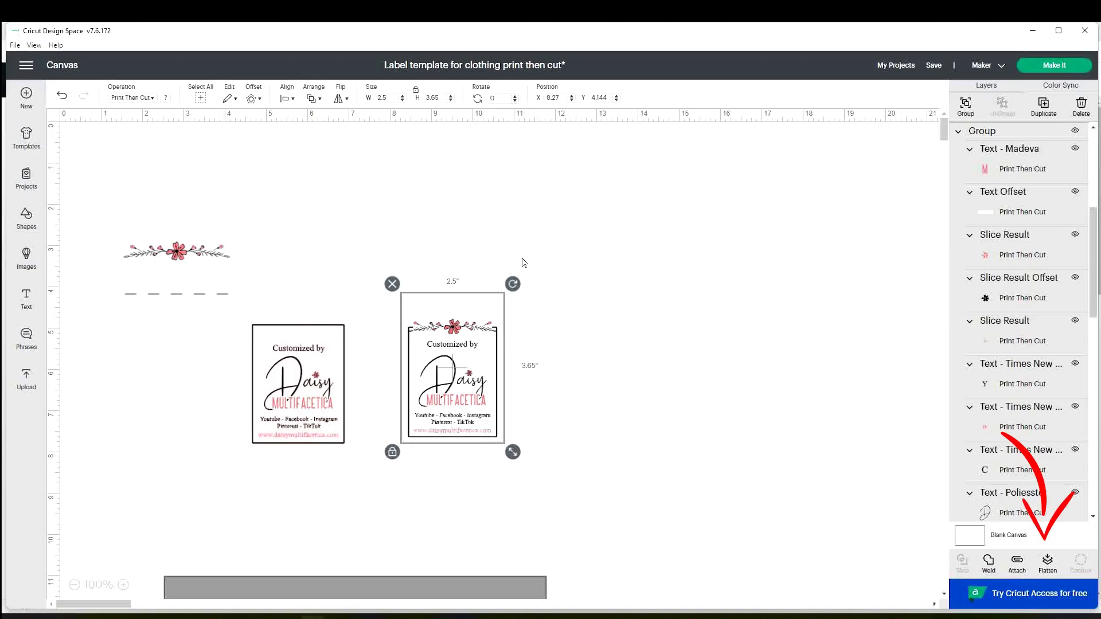
left_click(1048, 567)
left_click_drag(476, 410, 503, 420)
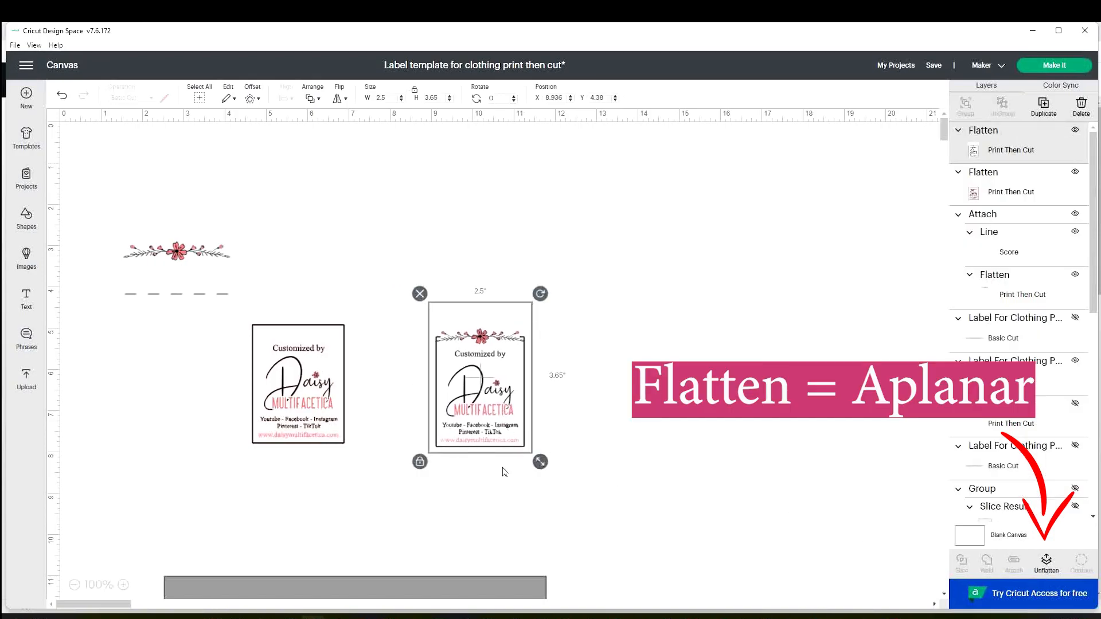
left_click_drag(479, 451, 459, 465)
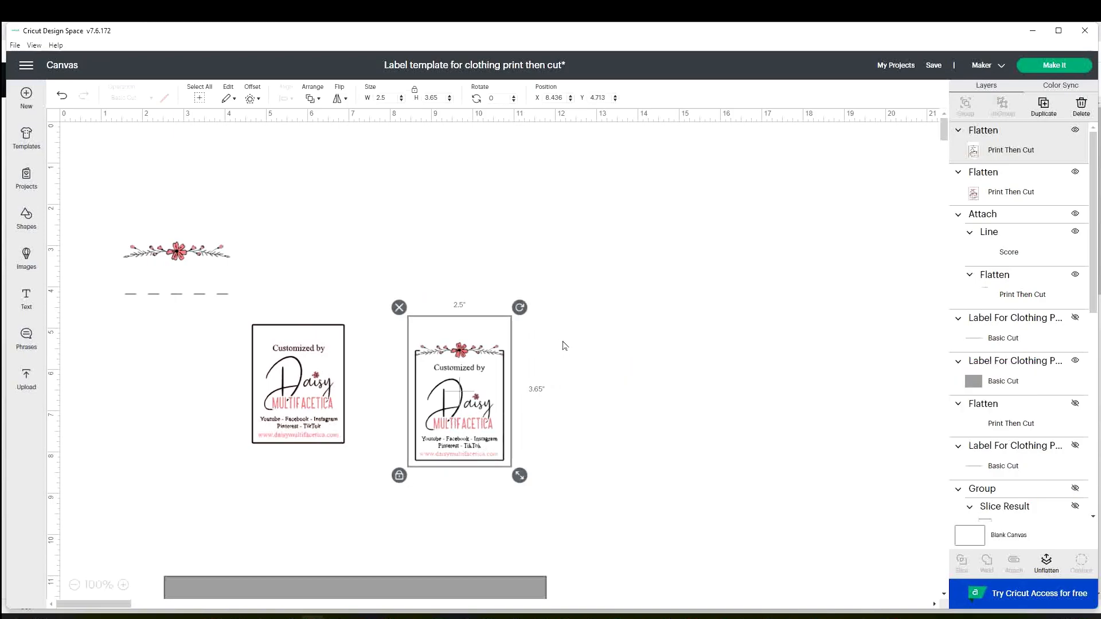
left_click_drag(477, 418, 463, 389)
left_click(511, 557)
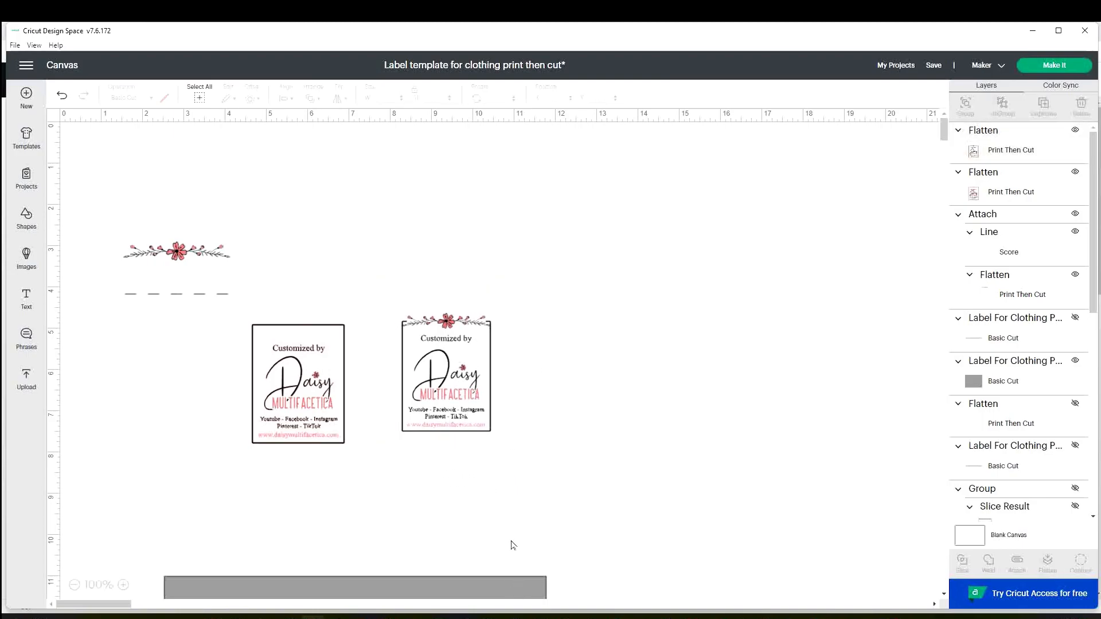
Move the gray size-guide rectangle behind the labels and line up both customized labels inside it beside the large scored label
left_click(493, 588)
left_click_drag(318, 390, 317, 396)
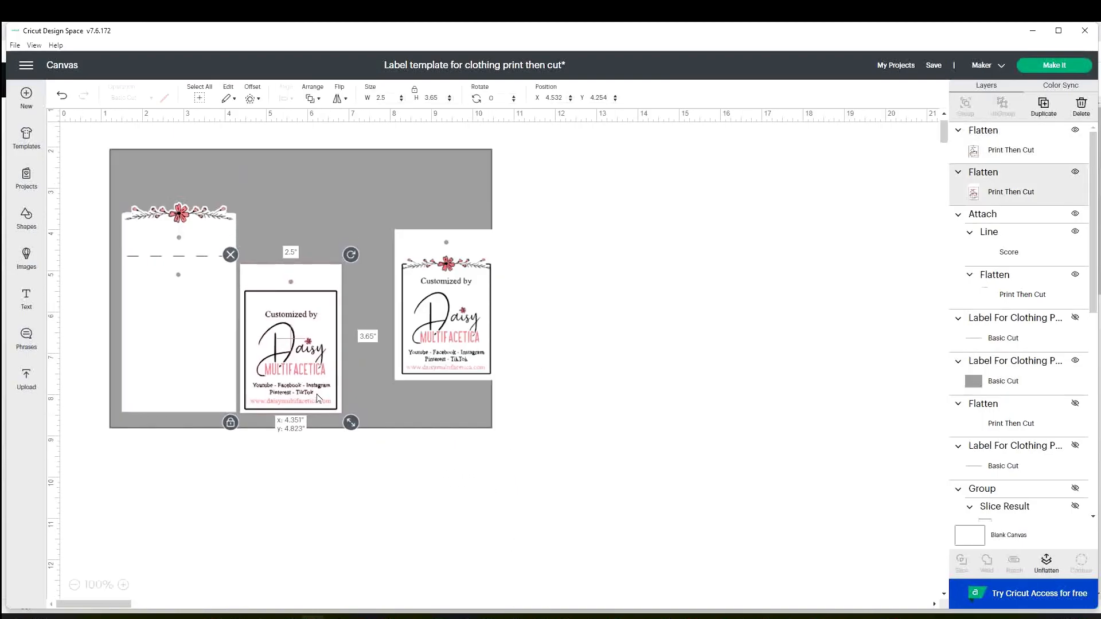
left_click_drag(462, 348, 413, 383)
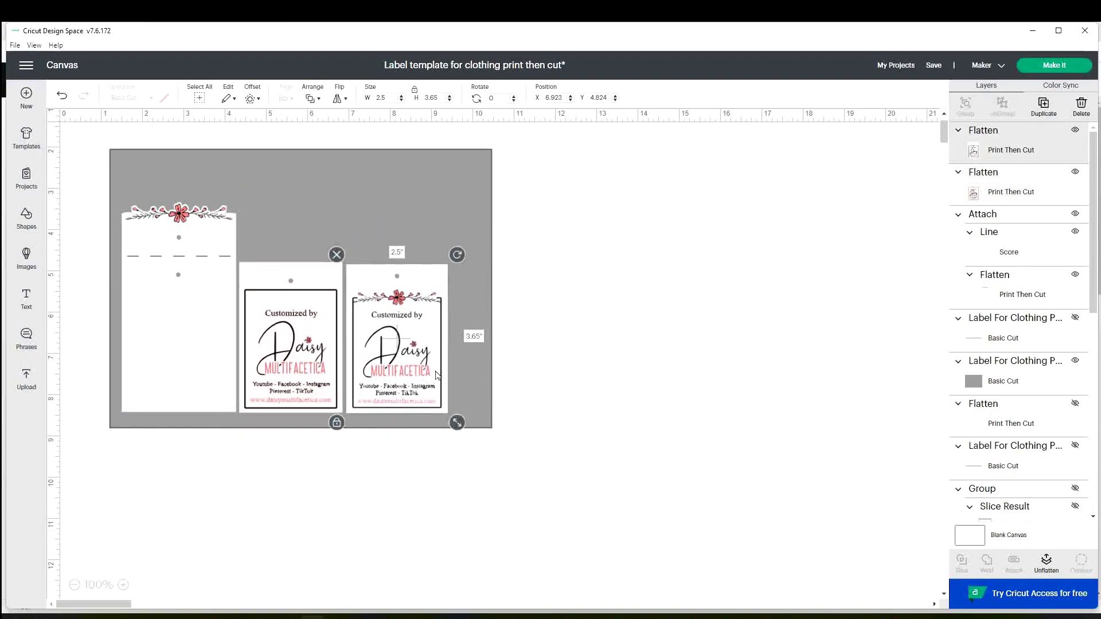
left_click(580, 357)
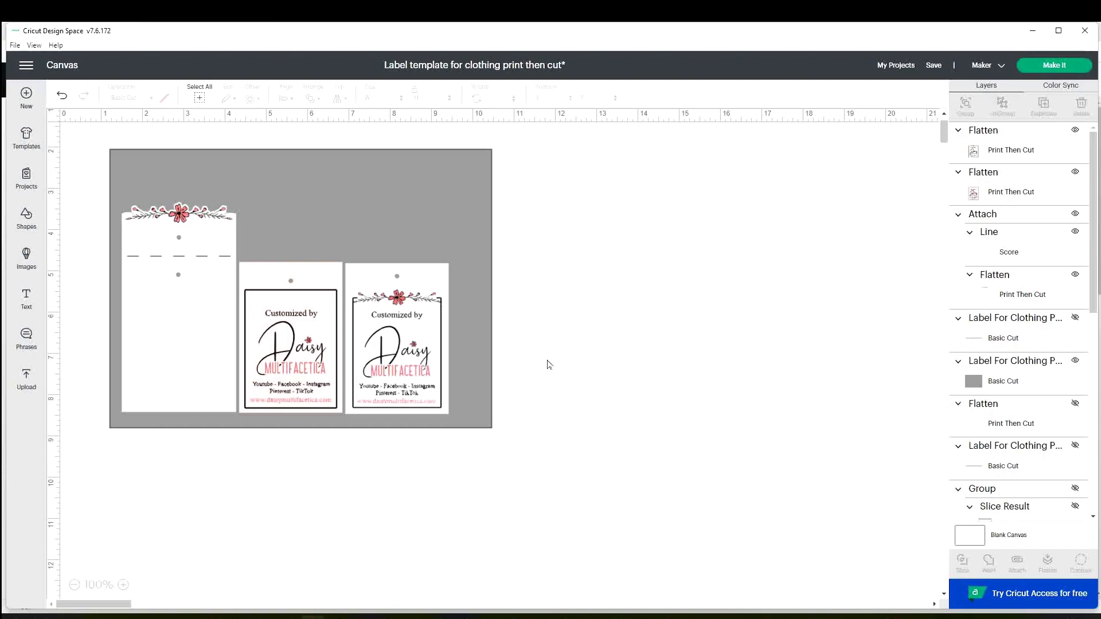
Space the three labels apart inside the gray rectangle and select the rectangle to check its dimensions
left_click_drag(421, 373, 434, 369)
left_click_drag(327, 372, 337, 370)
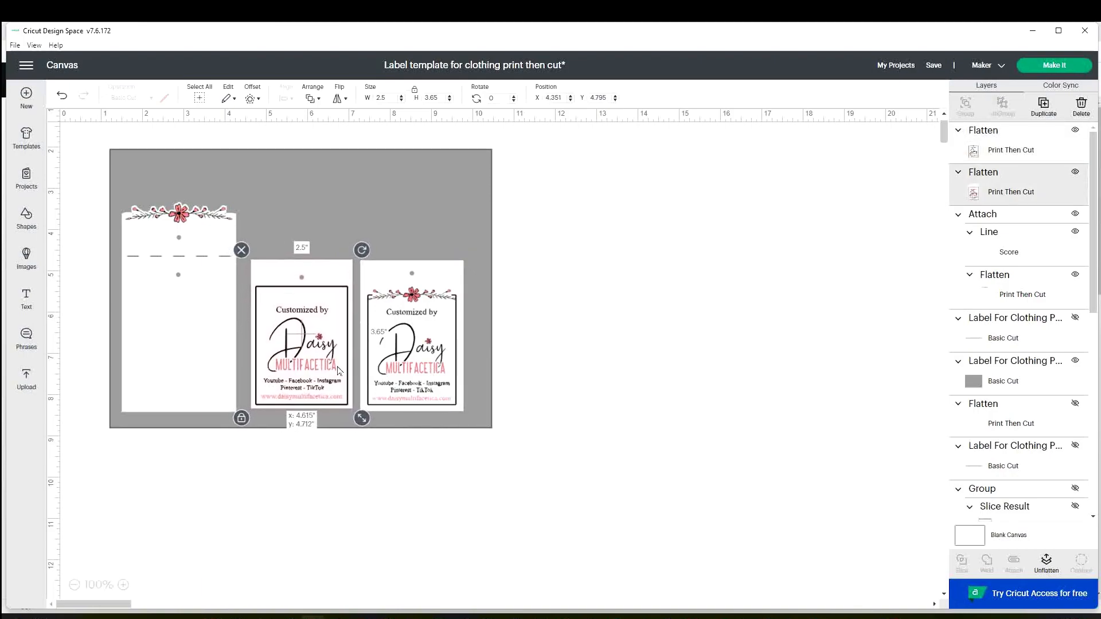
left_click(626, 423)
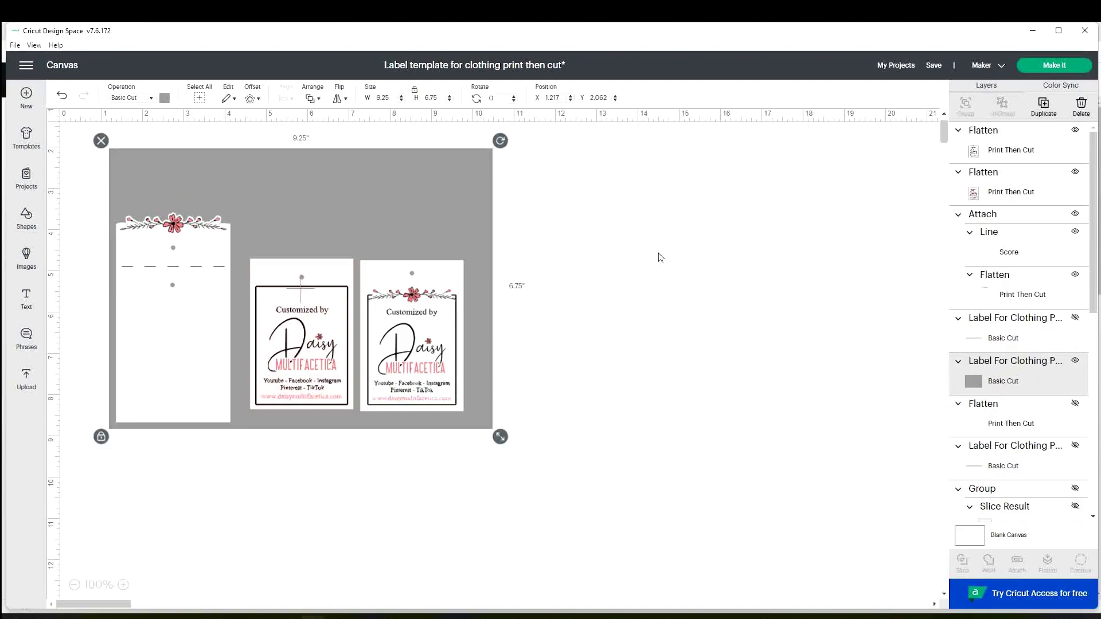
left_click(657, 253)
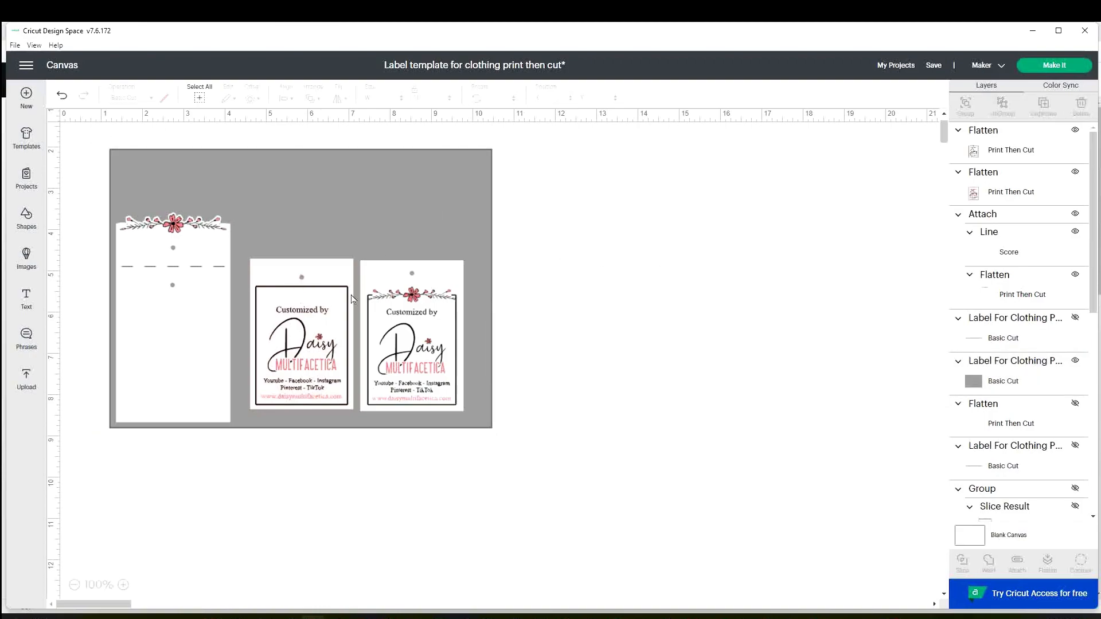
left_click(359, 183)
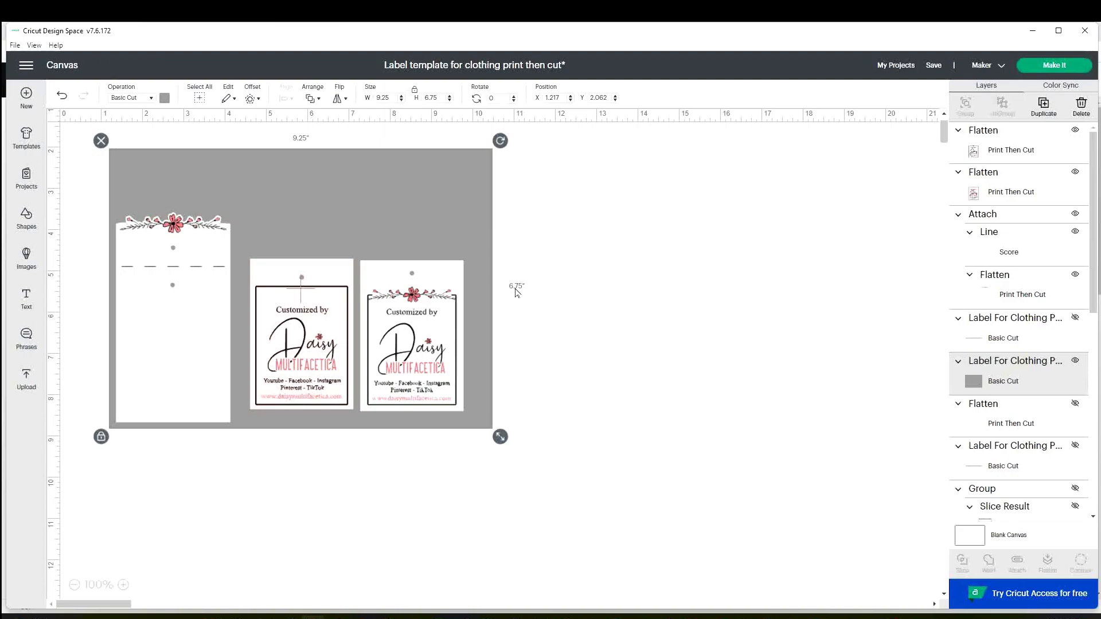
Pack the large label and the two customized labels side by side along the lower edge of the gray rectangle
left_click_drag(349, 366, 327, 381)
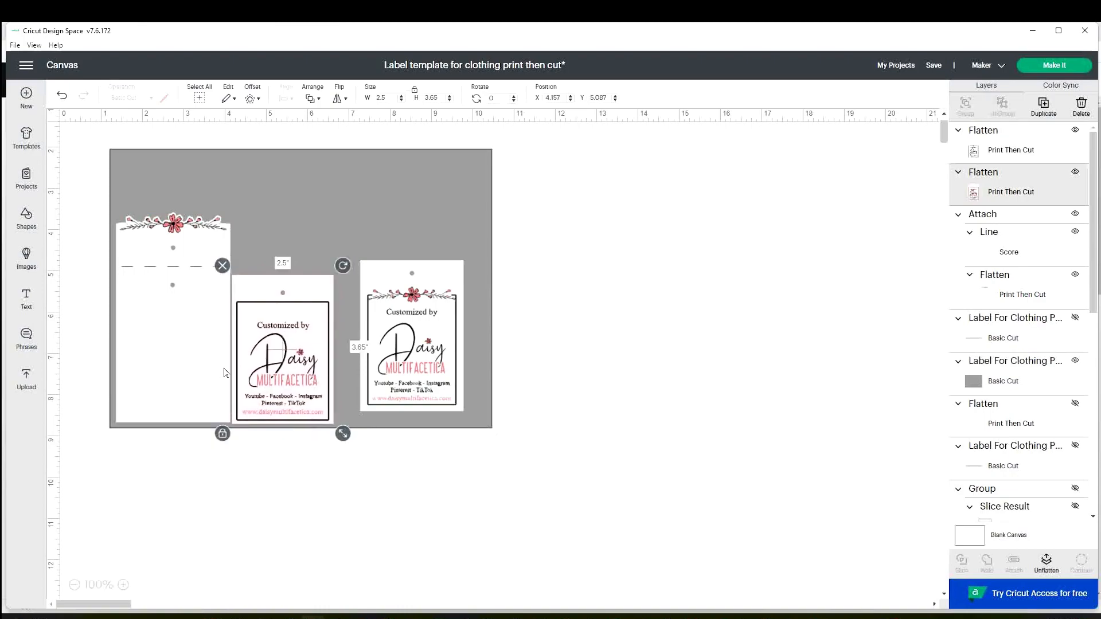
left_click(218, 375)
left_click_drag(218, 375, 276, 389)
left_click(276, 388)
left_click_drag(417, 385, 387, 401)
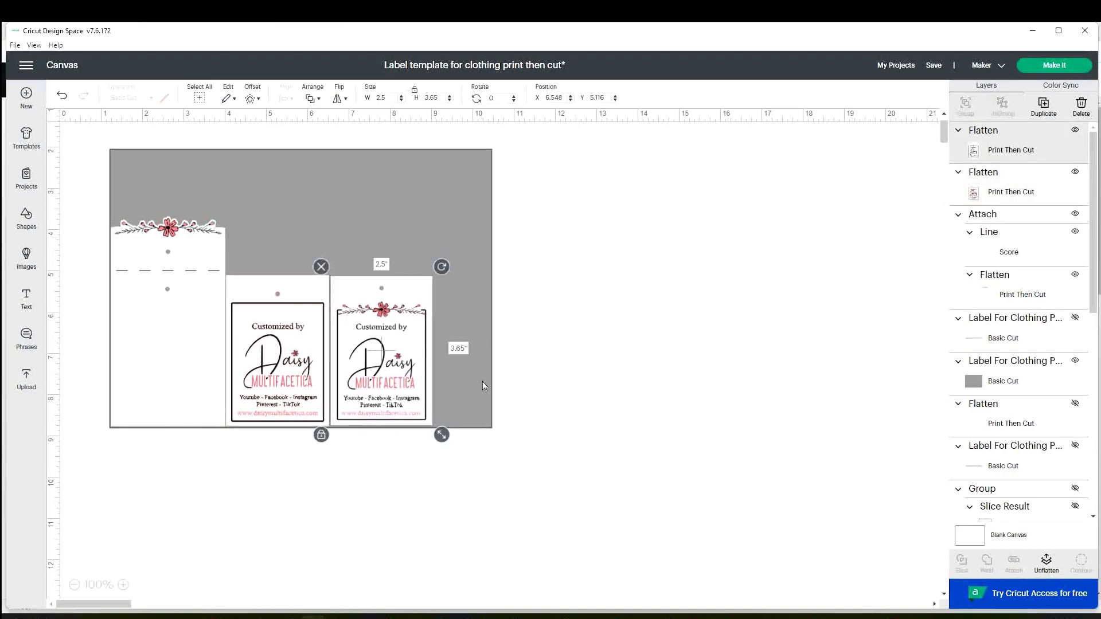
Duplicate the large scored floral label and move the copy up over the two customized labels
left_click(166, 347)
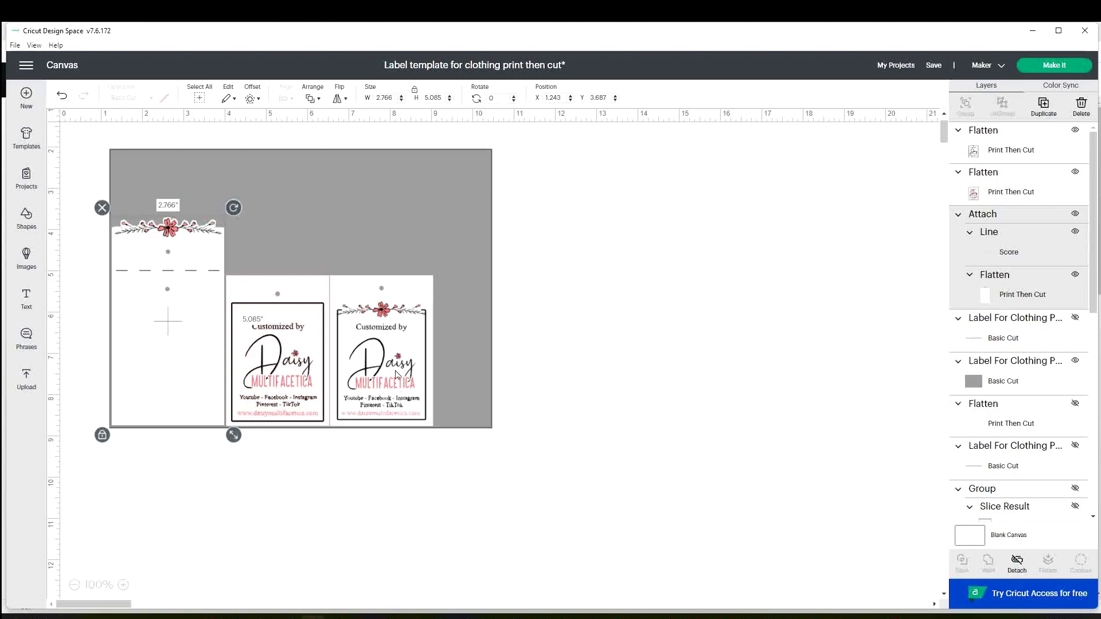
right_click(198, 336)
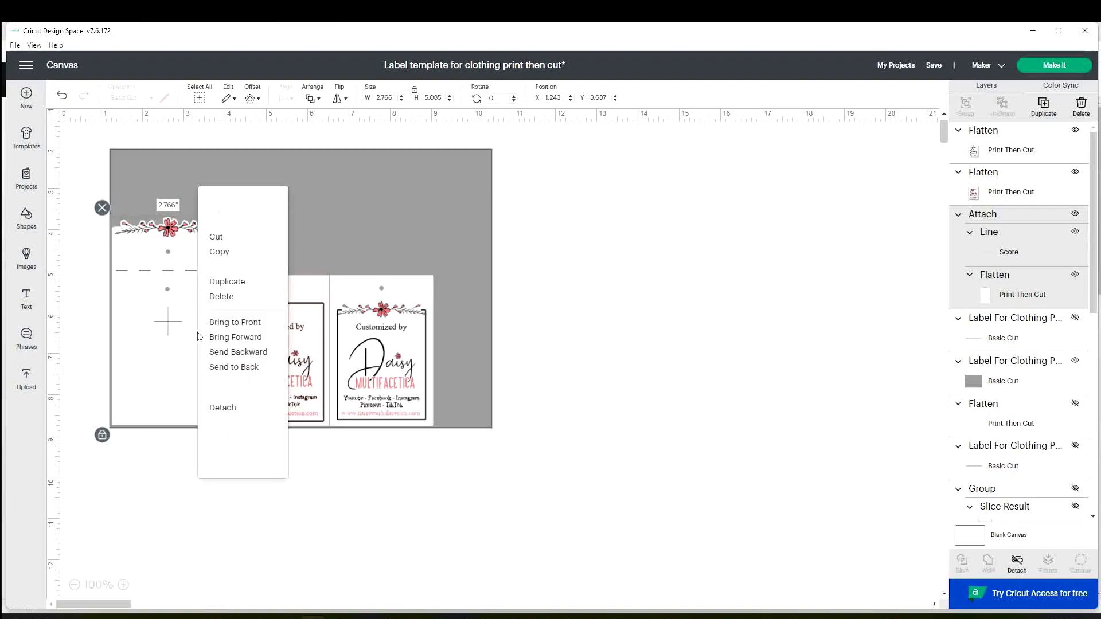
left_click(247, 281)
left_click_drag(309, 288, 408, 274)
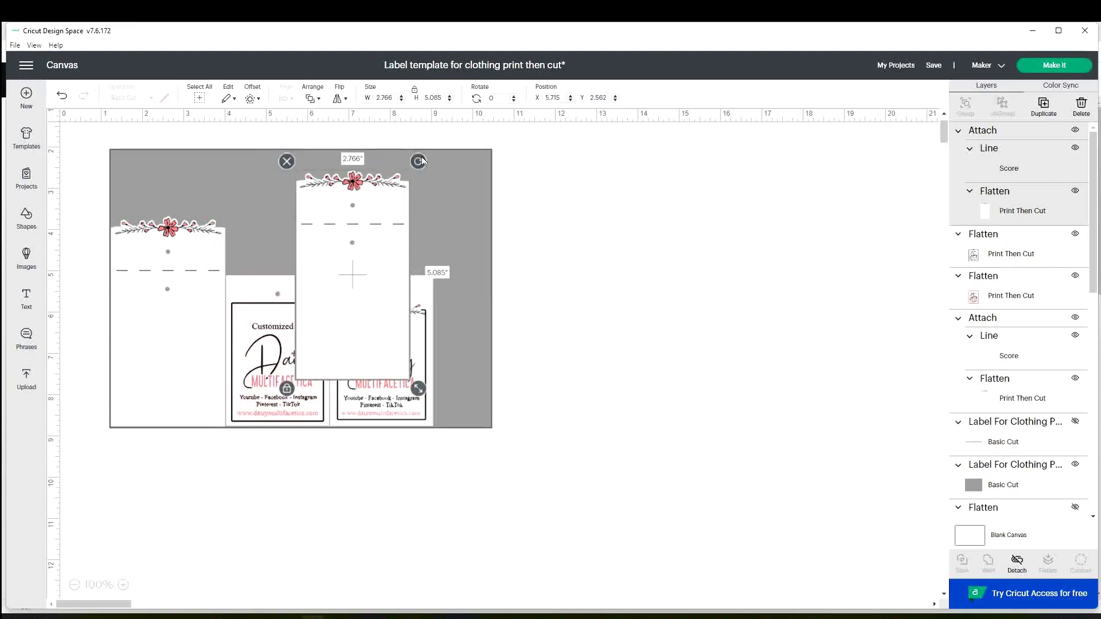
Rotate the duplicated large label 90 degrees and fit it into the free area above the customized labels
left_click(497, 98)
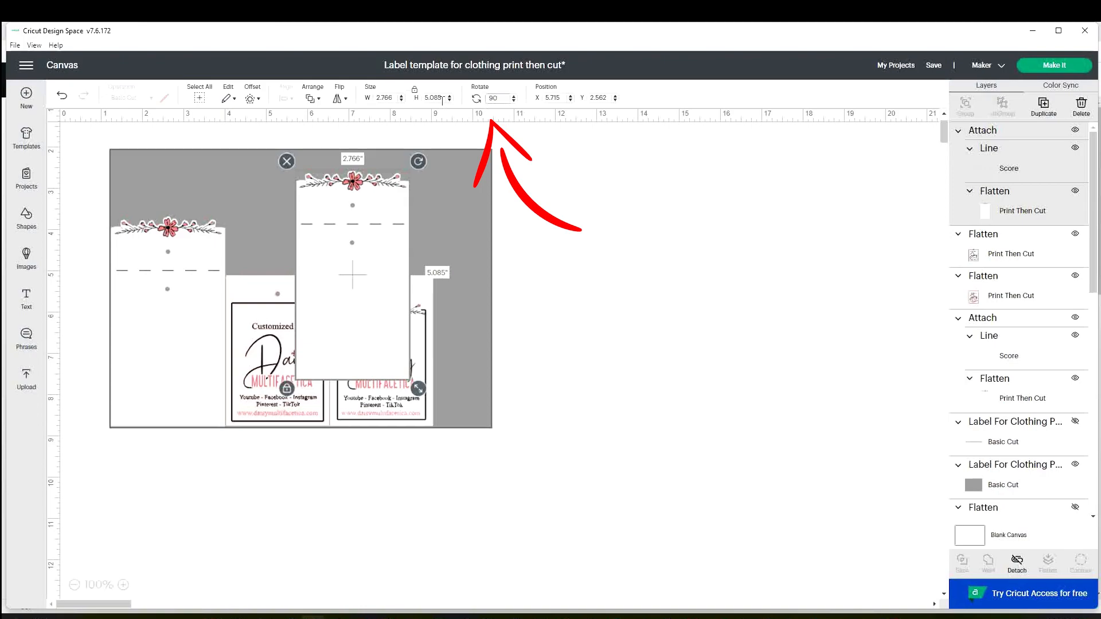
type("90")
key("Return")
left_click_drag(384, 285, 370, 212)
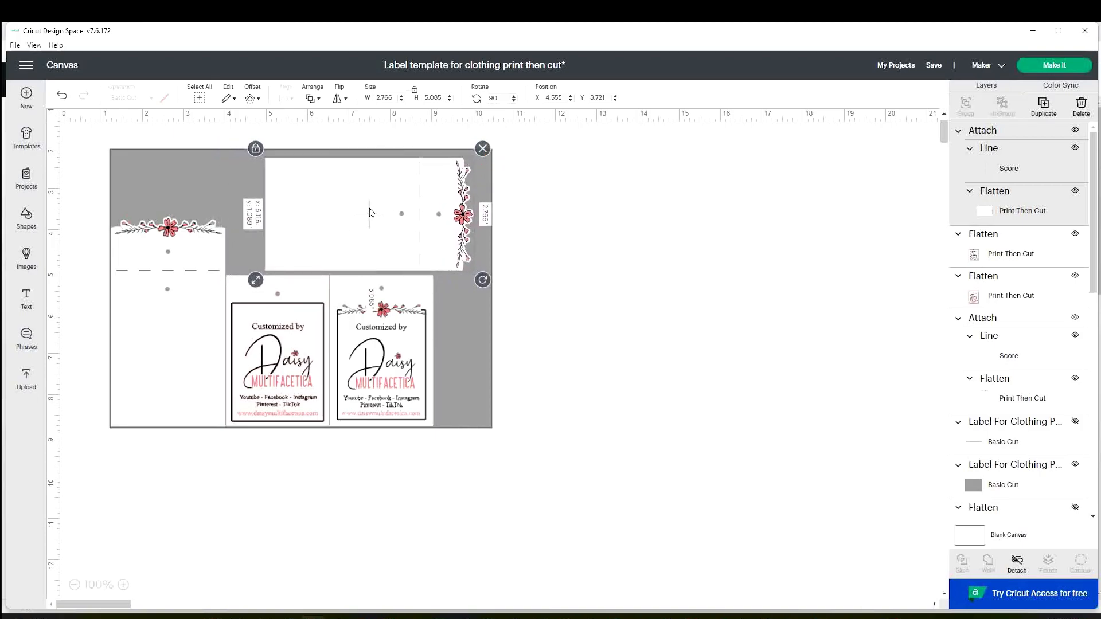
Spread the two customized labels apart so a gap separates them from each other and from the large label
left_click_drag(415, 370, 442, 370)
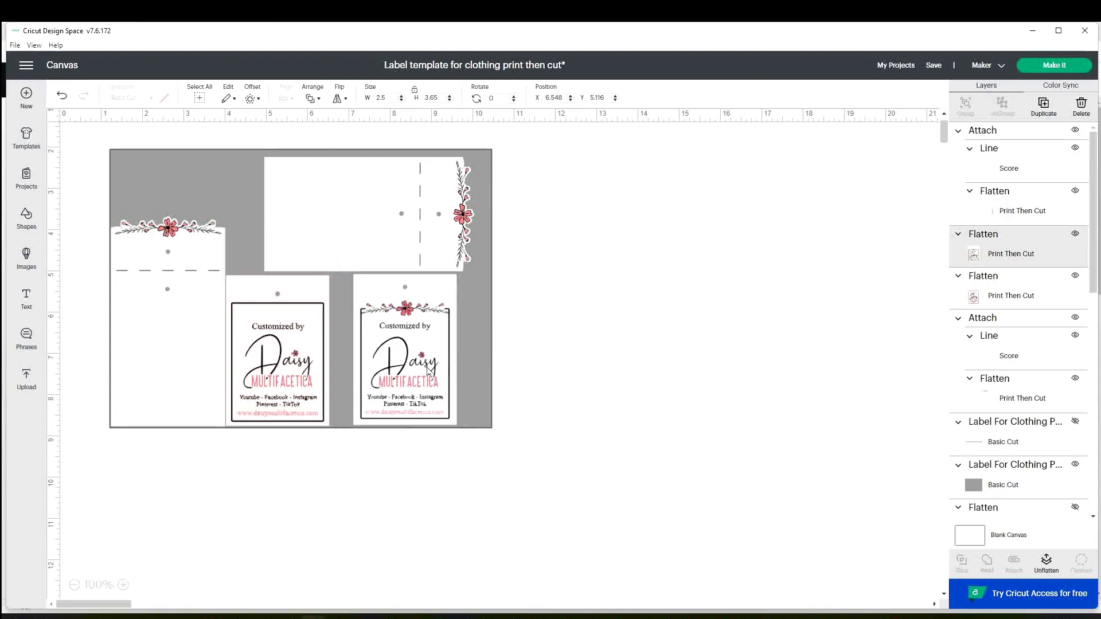
left_click_drag(303, 372, 318, 372)
left_click(557, 365)
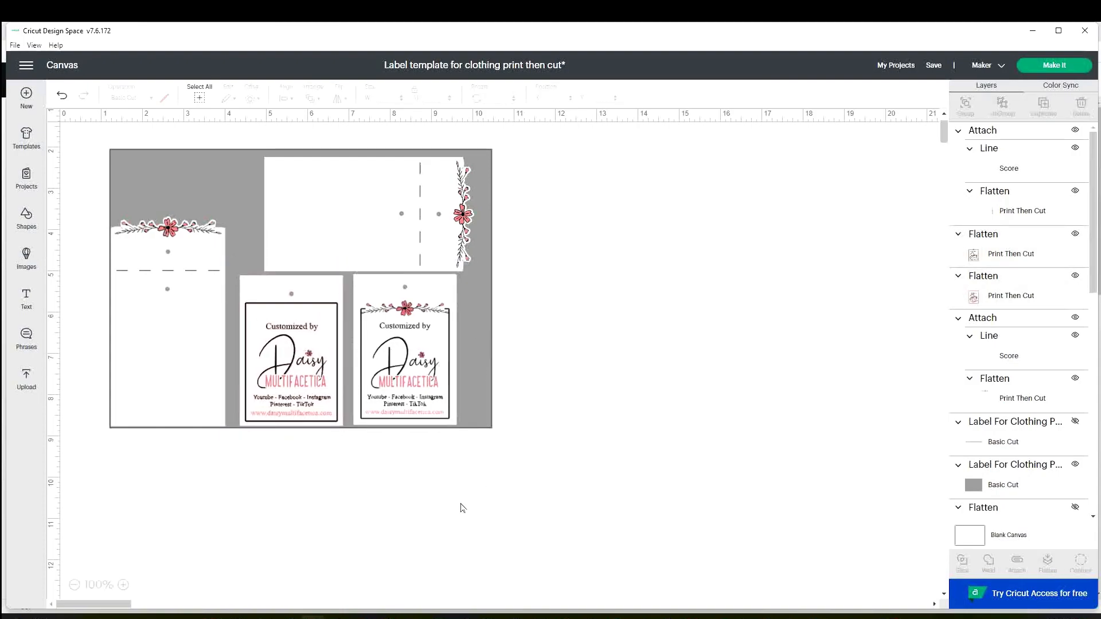
left_click(406, 369)
left_click(325, 352)
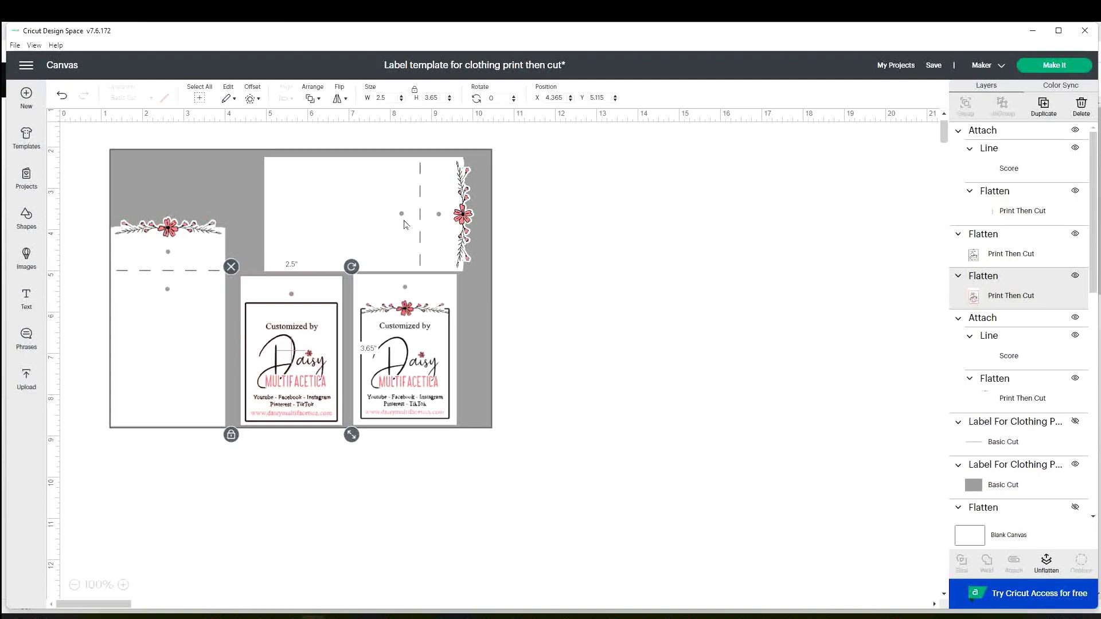
left_click(421, 365)
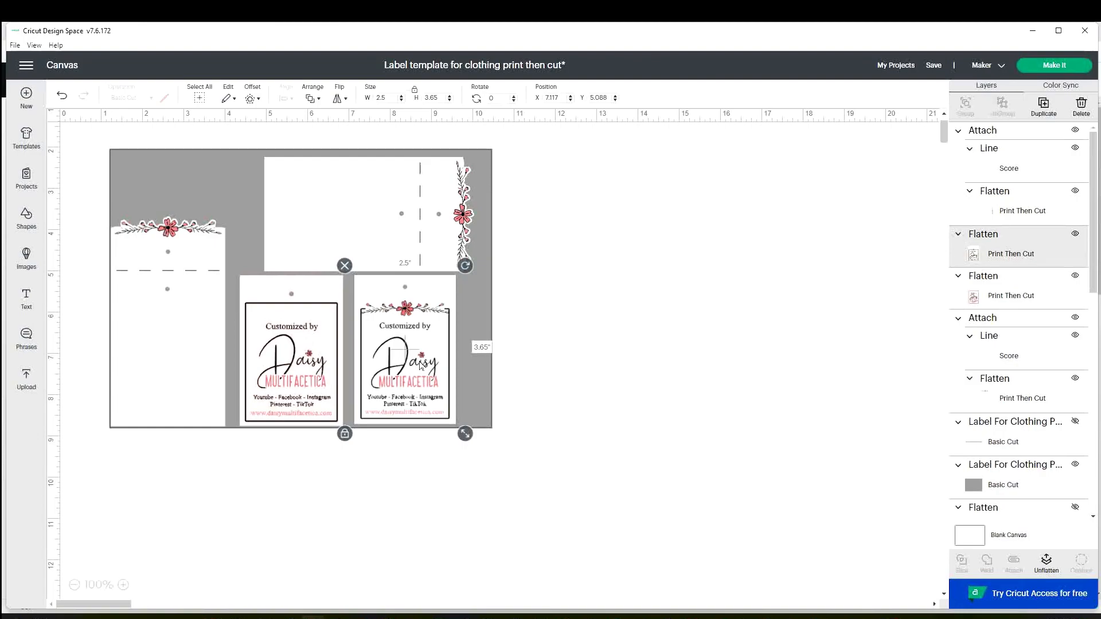
left_click(600, 351)
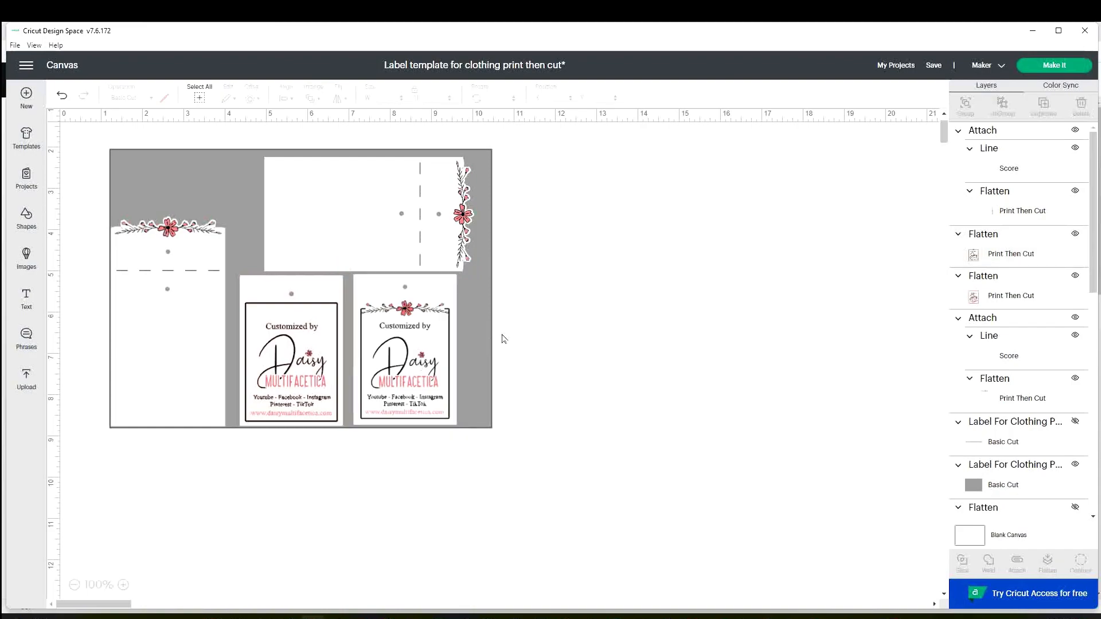
Hide the gray rectangle, select all four labels and attach them together to keep their layout
left_click(488, 344)
left_click(1075, 463)
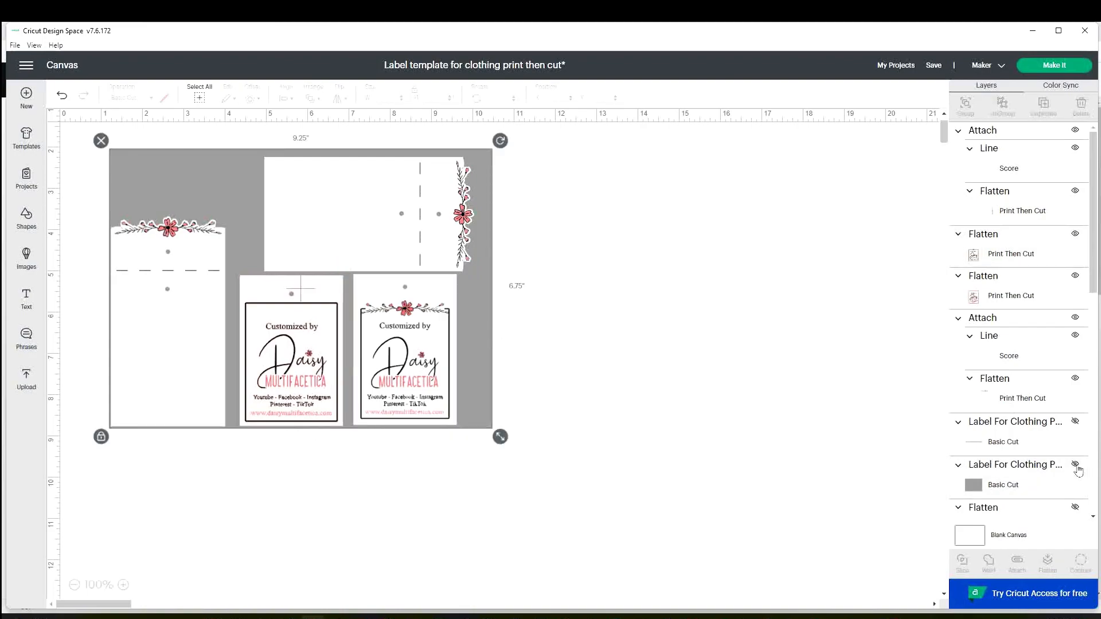
left_click_drag(631, 492, 69, 130)
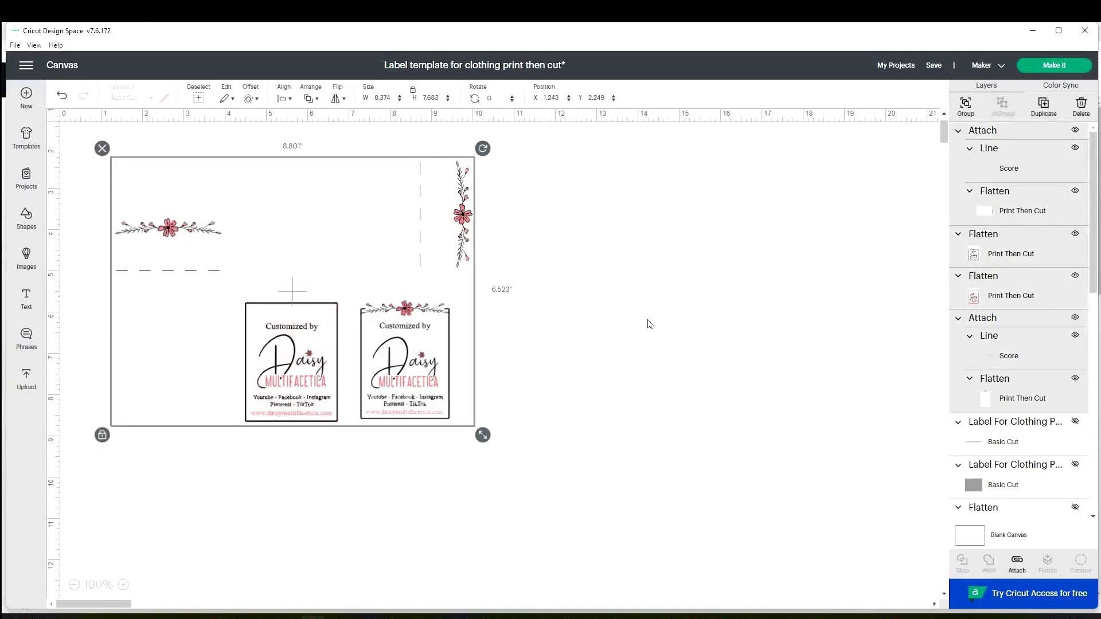
left_click(1016, 565)
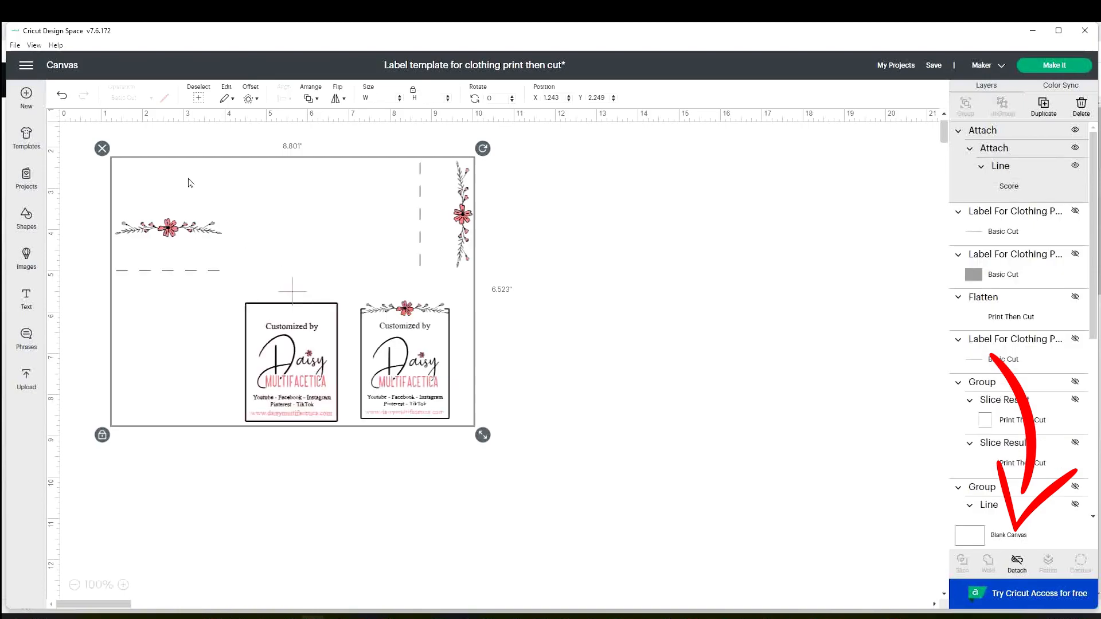
Make the project, continue past the Letter-size mat preview and send the layout to the printer setup
left_click(1055, 66)
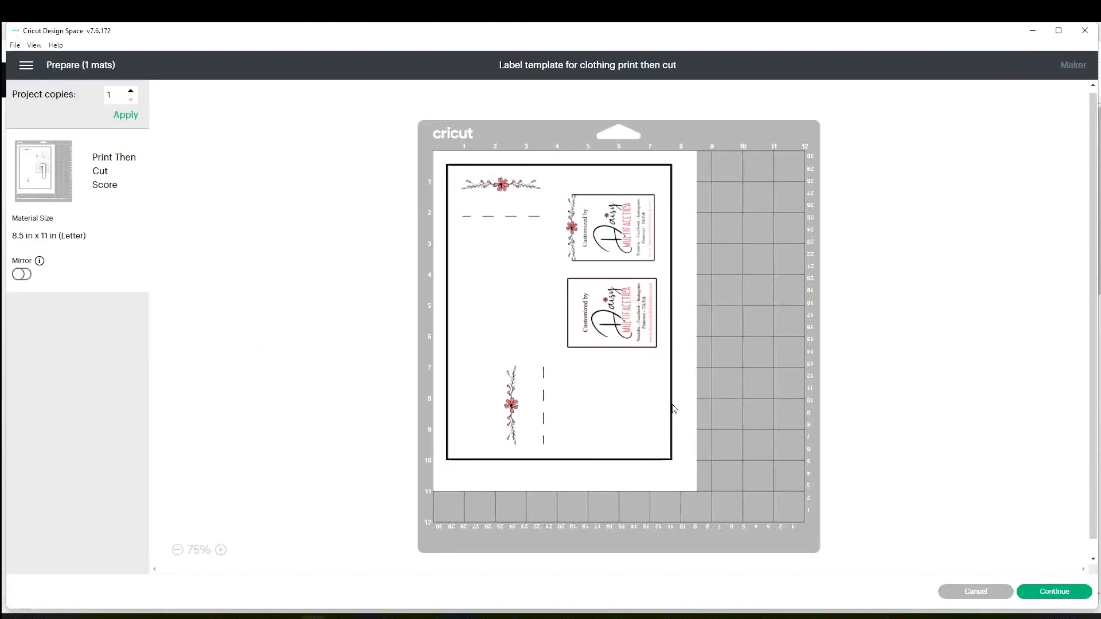
left_click(1066, 595)
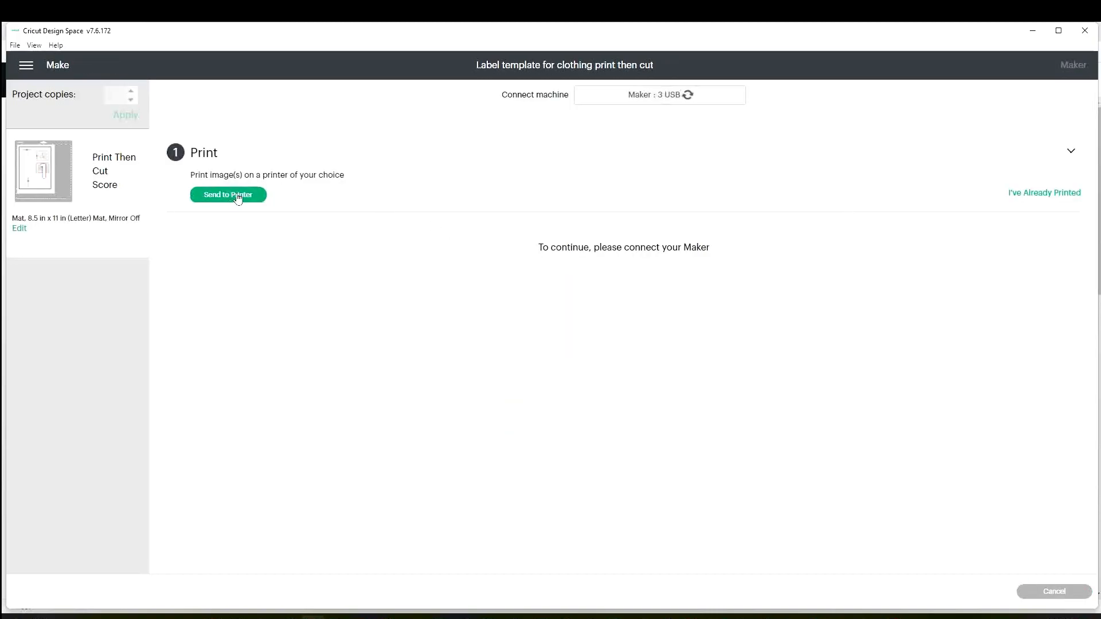
left_click(238, 195)
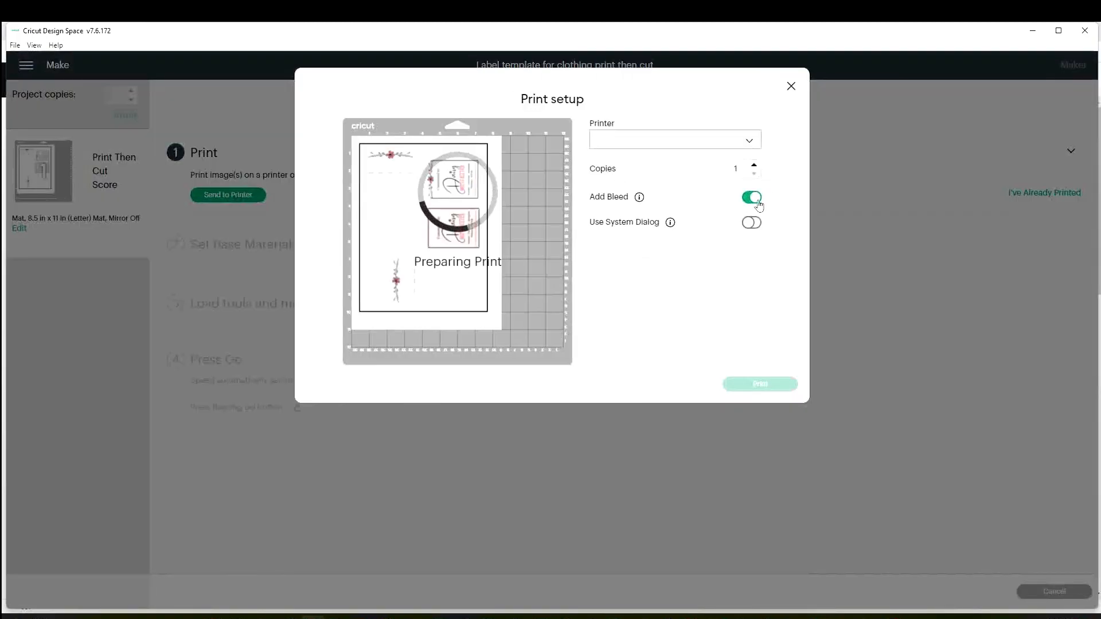
Choose the Canon G6000 series printer, turn off Add Bleed and turn on Use System Dialog
left_click(747, 141)
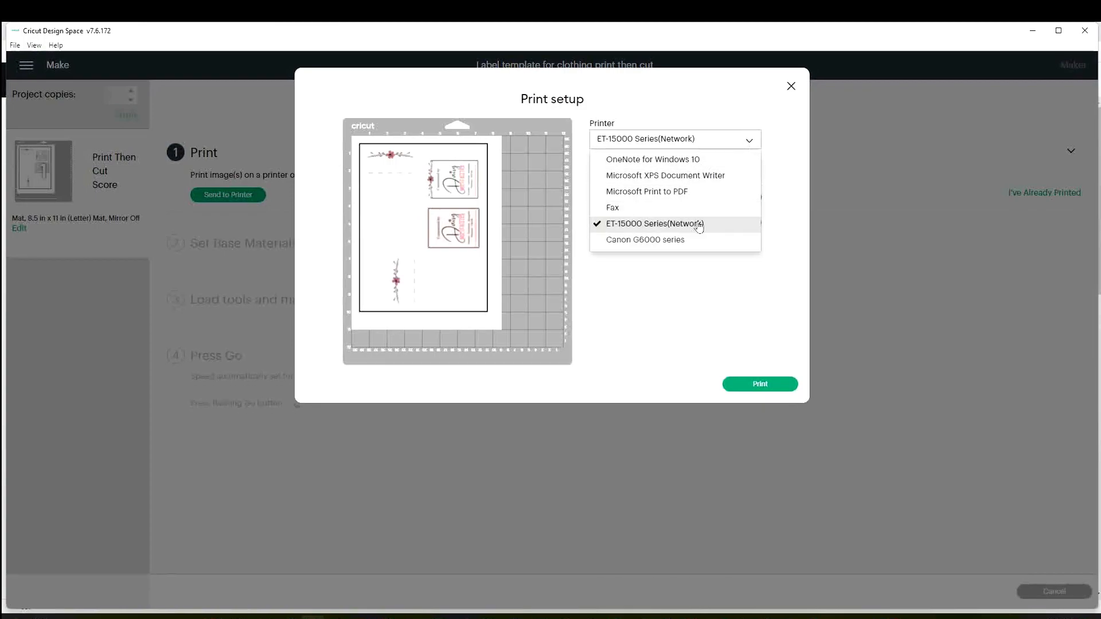
left_click(688, 240)
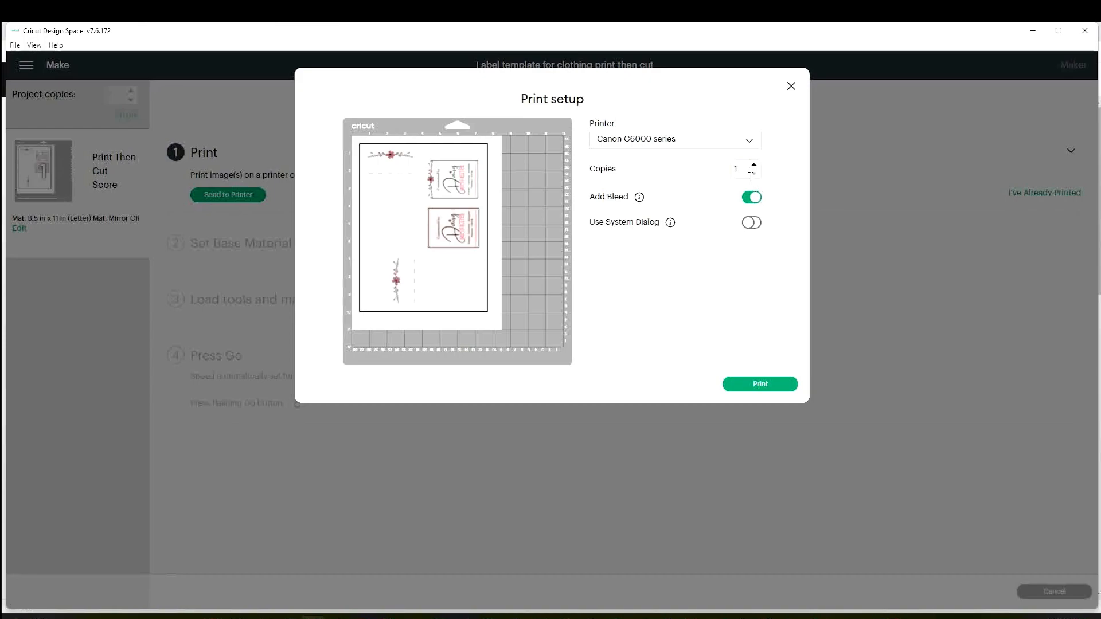
left_click(755, 198)
left_click(749, 223)
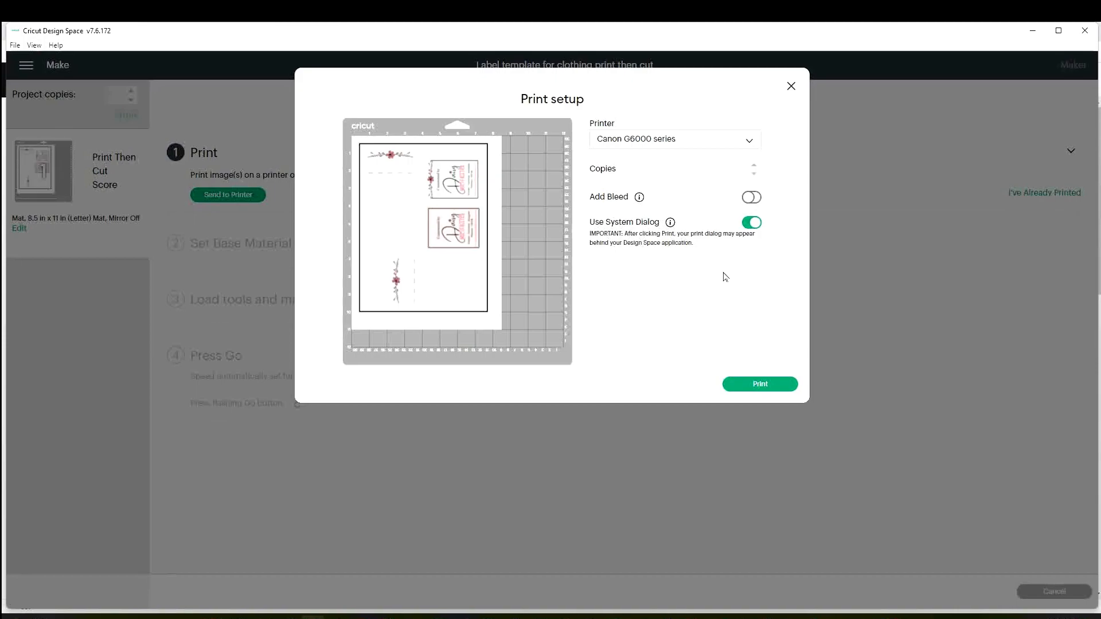
Proceed to the system print dialog, move it to a clear spot and select the Canon G6000 series printer
left_click(774, 385)
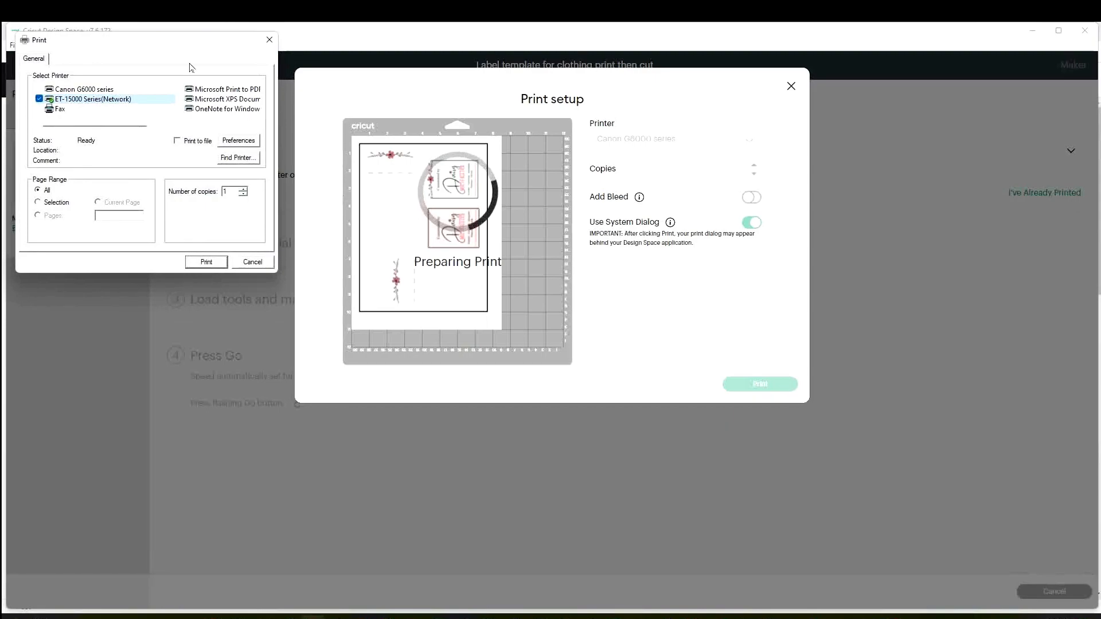
left_click_drag(181, 50, 362, 223)
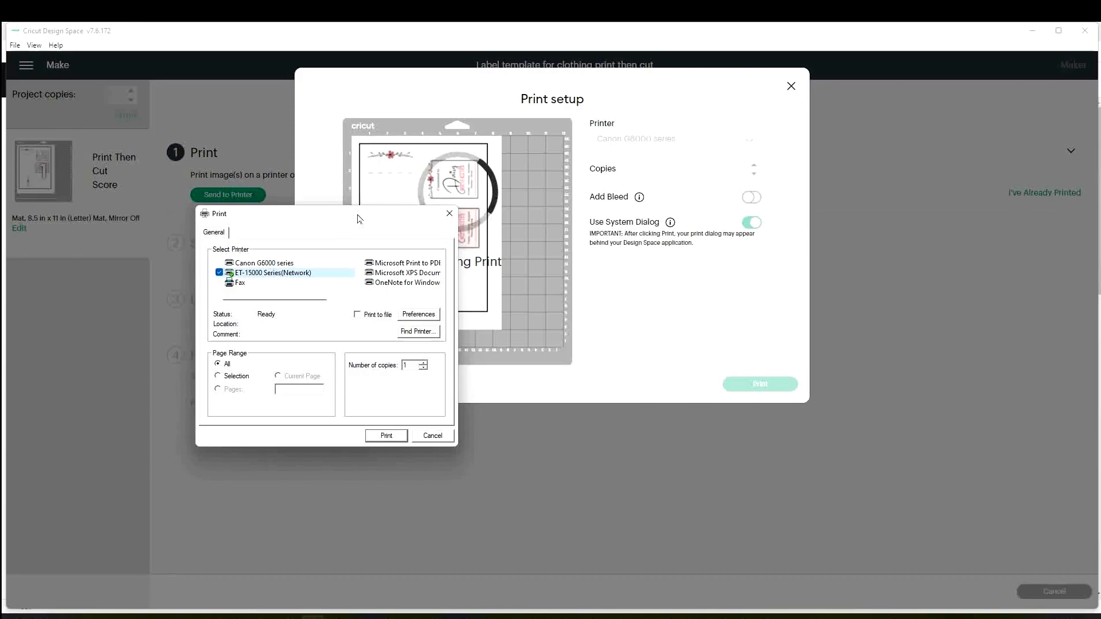
left_click(324, 265)
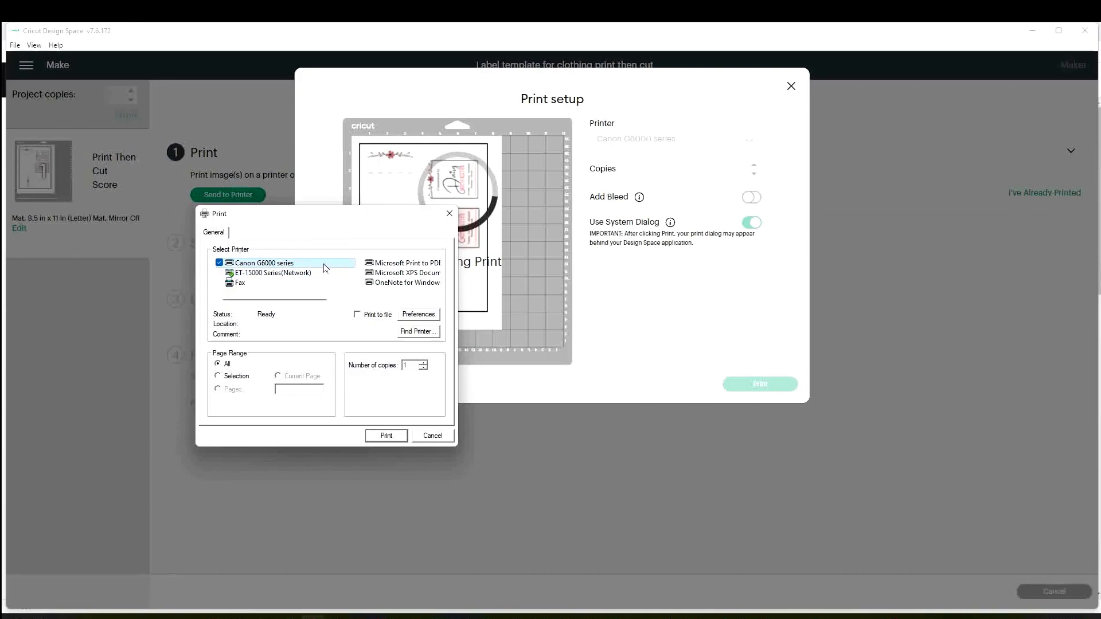
In the printer preferences, review the media types and accept Photo Paper Plus Glossy II, High quality and Letter 8.5"x11" paper with borderless printing
left_click(420, 316)
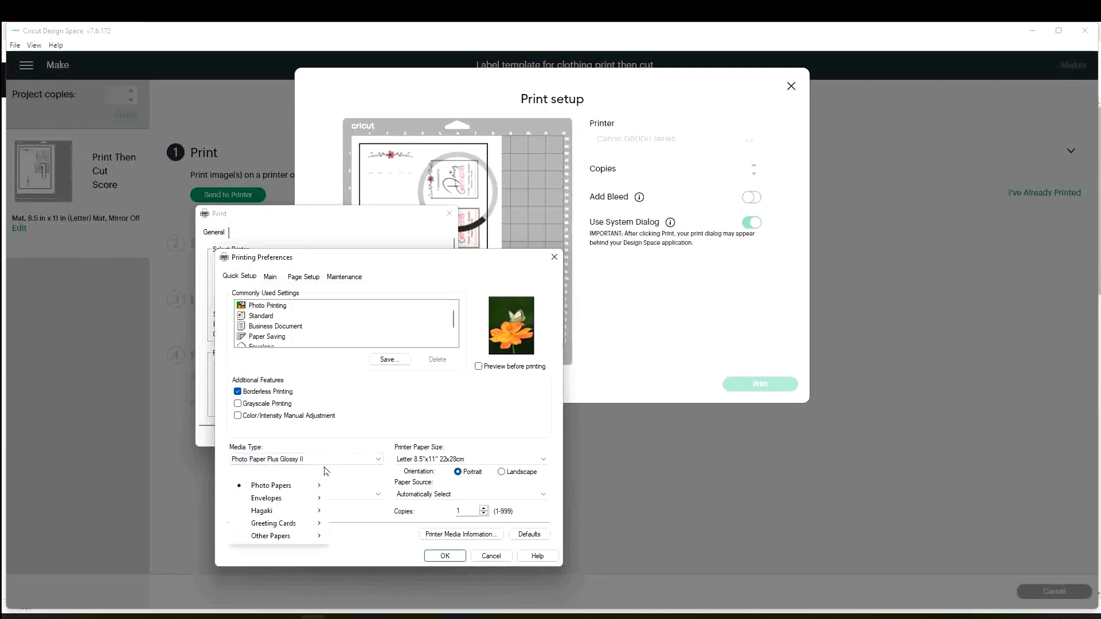
mouse_move(298, 486)
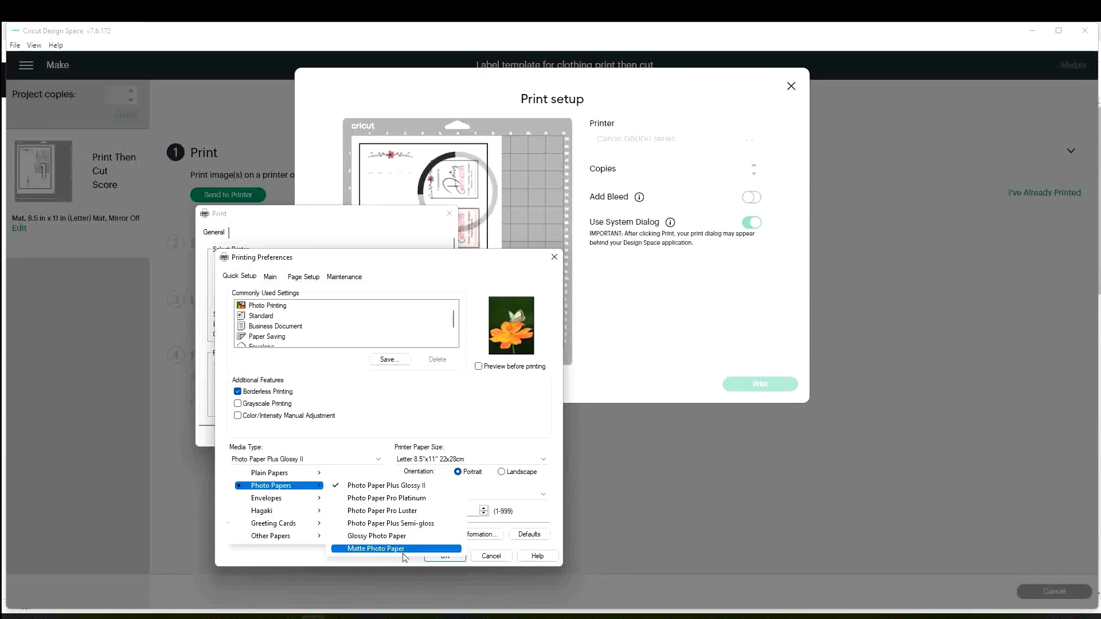
left_click(394, 421)
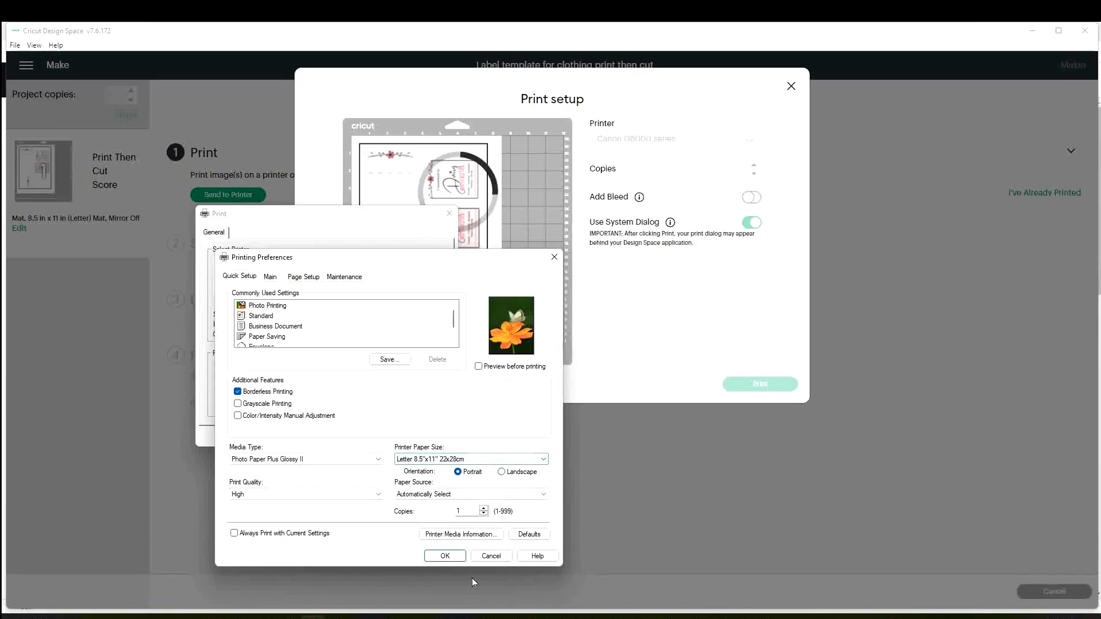
left_click(443, 556)
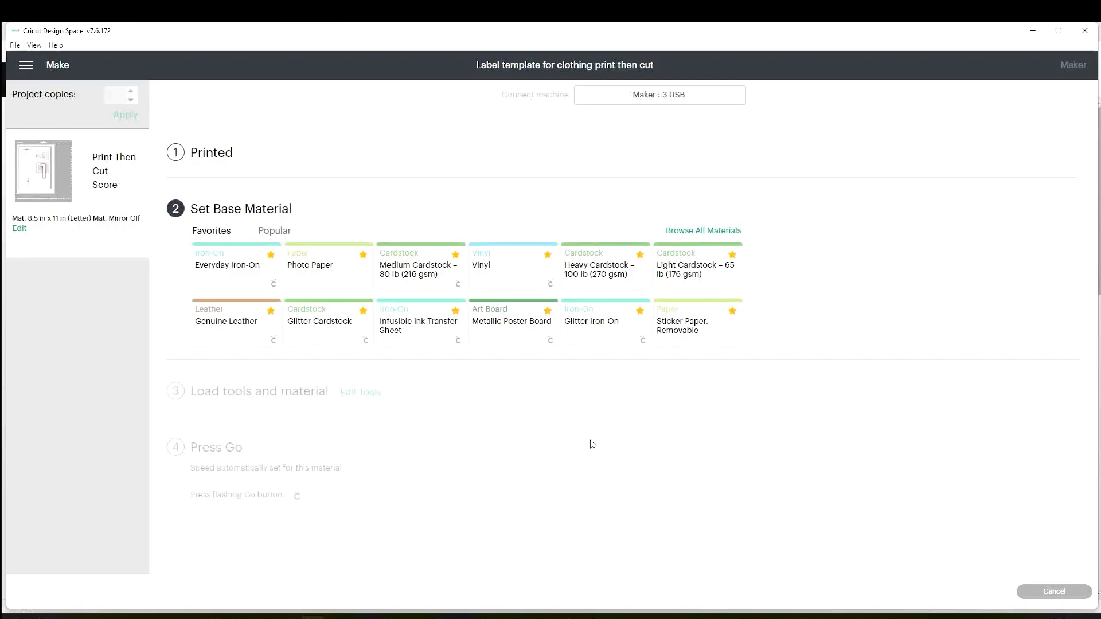
Set the base material to Photo Paper and apply the Single Scoring Wheel and Fine-Point Blade as the score and cut tools
left_click(350, 279)
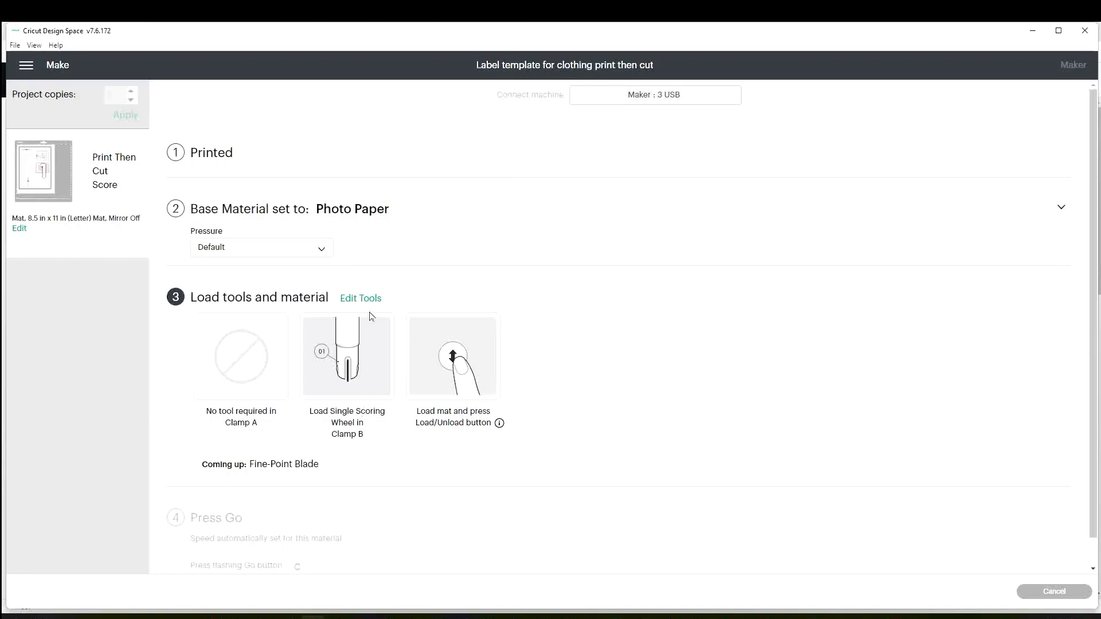
left_click(361, 298)
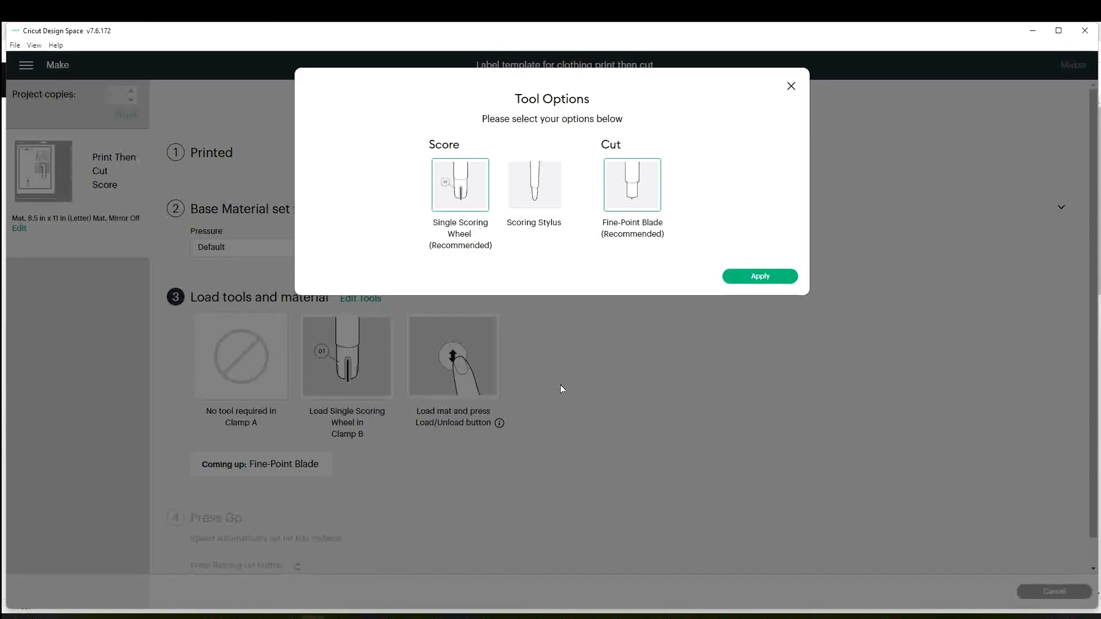
left_click(760, 277)
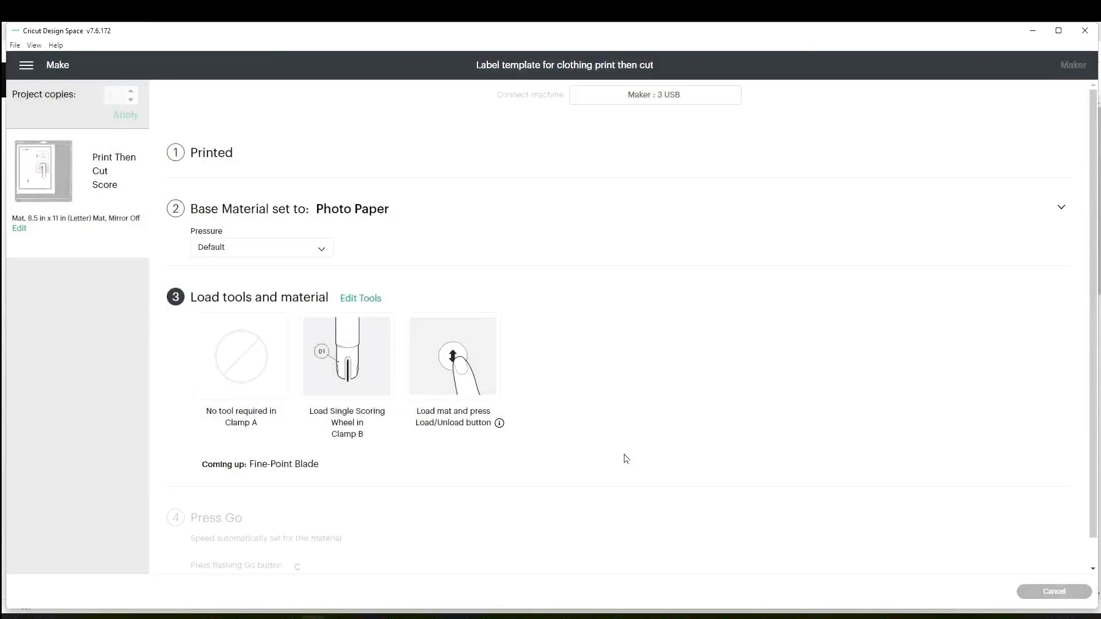